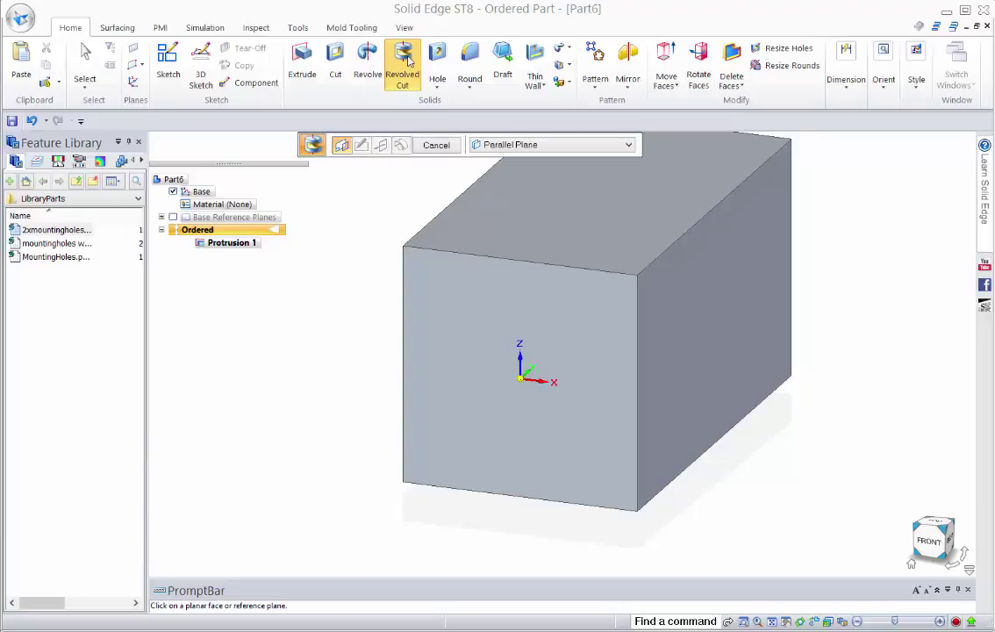
Start a Revolved Cut on a sketch plane parallel to the base plane, offset 50 mm
left_click(544, 145)
left_click(518, 159)
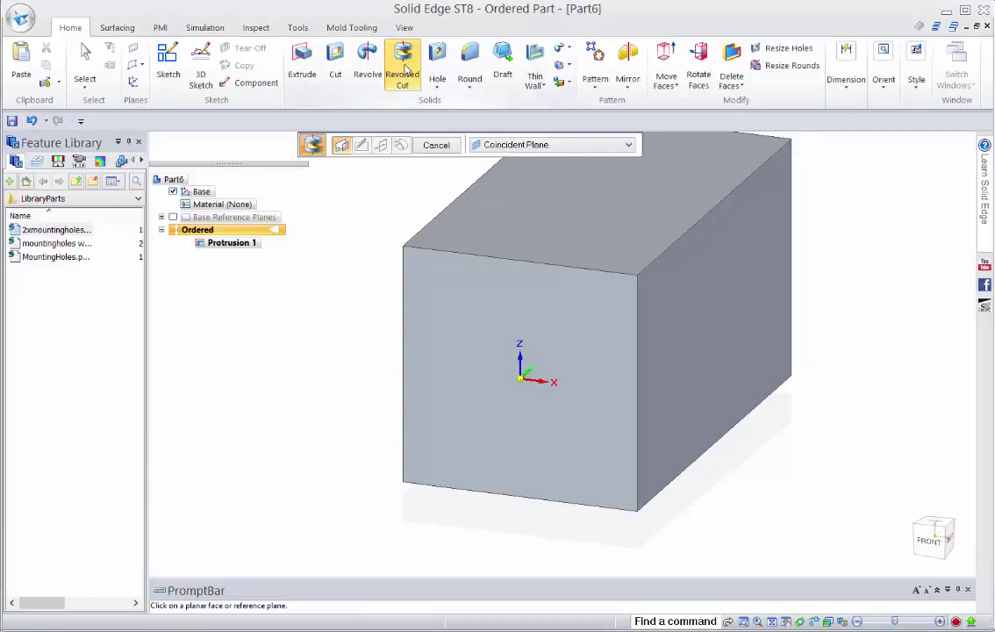
left_click(515, 147)
left_click(517, 172)
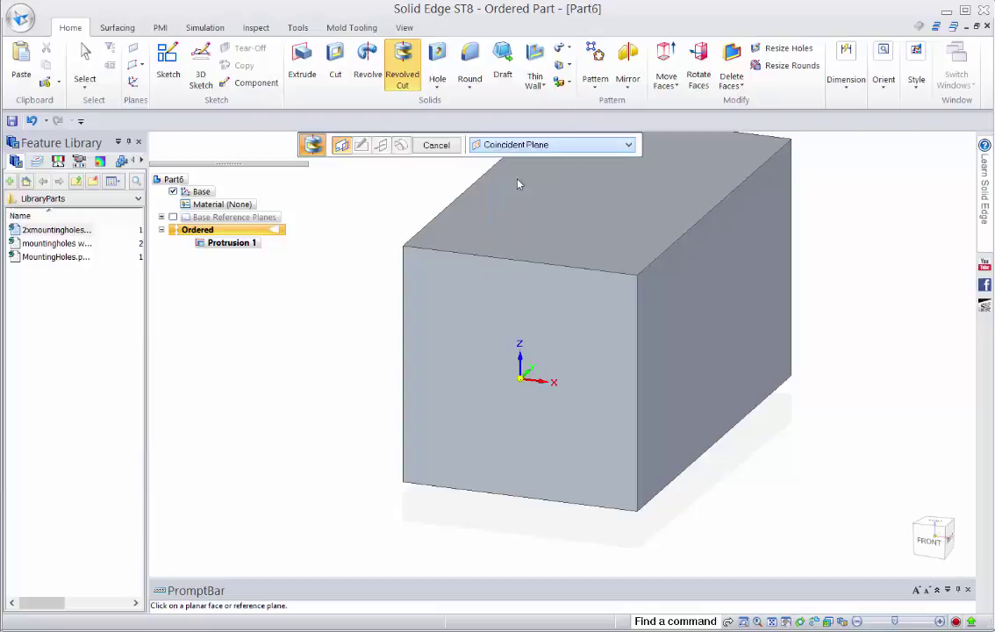
right_click(520, 360)
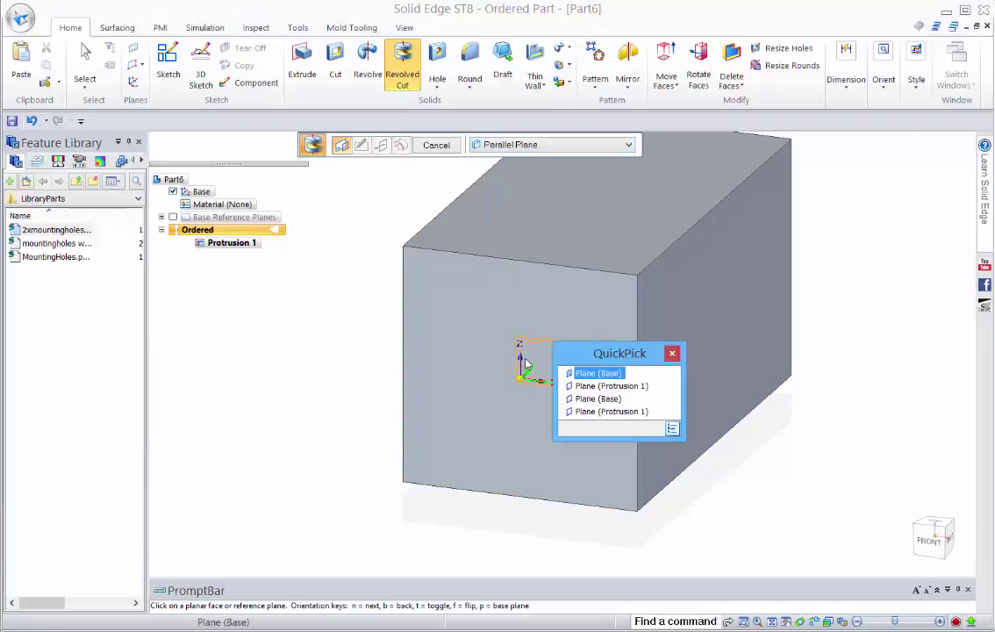
left_click(596, 400)
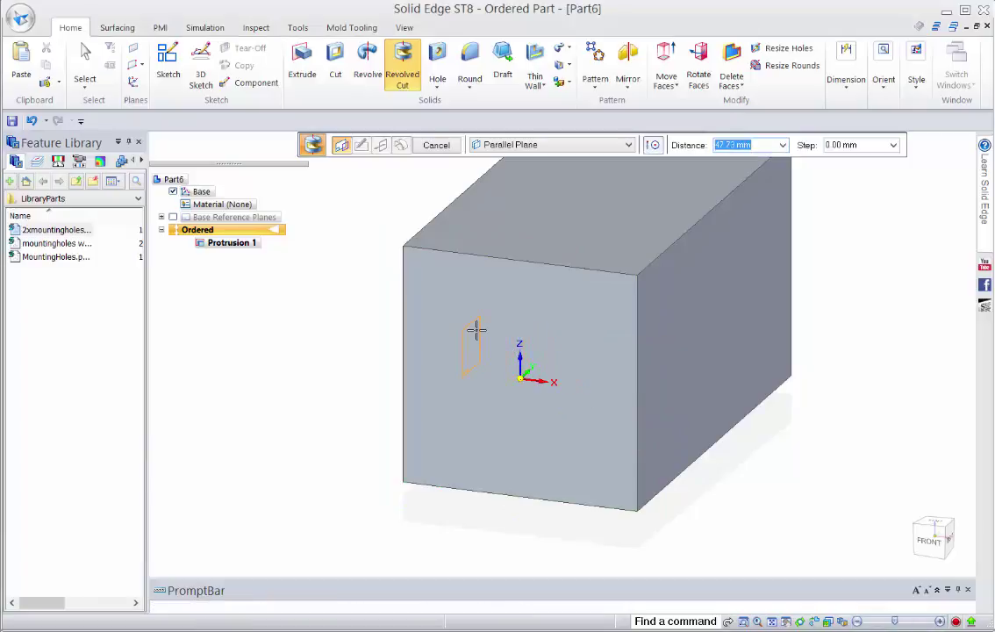
type("50")
key("Return")
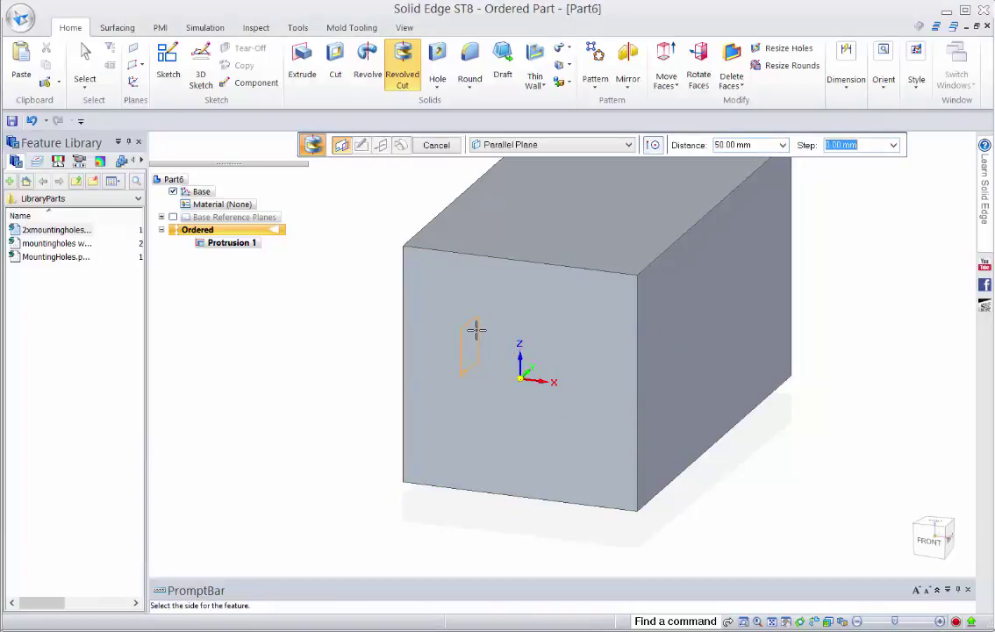
left_click(478, 337)
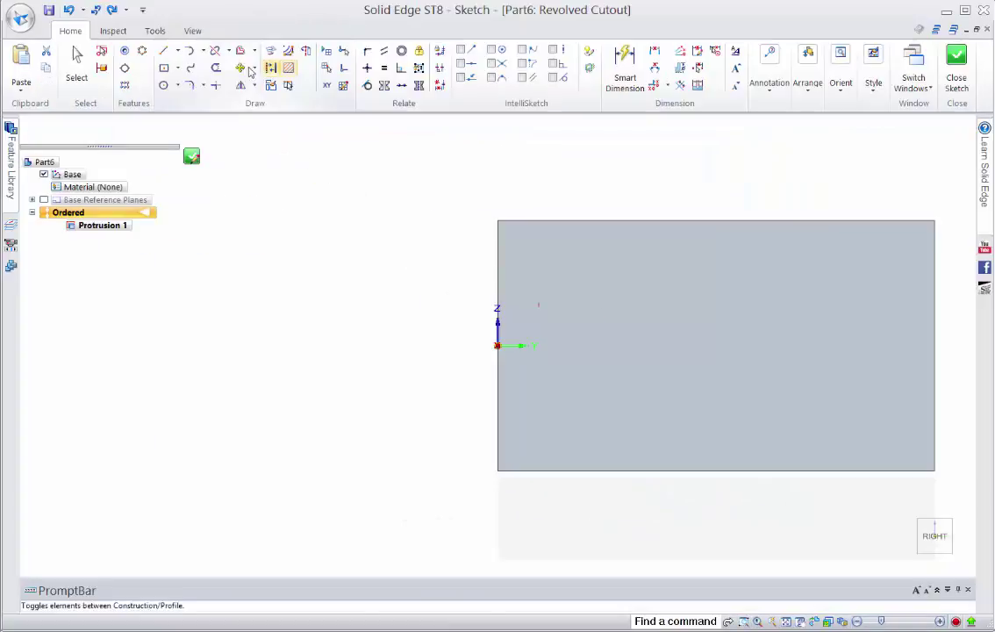
Draw the stepped countersink line profile from the block's left edge, then make its bottom line the revolution axis
left_click(163, 50)
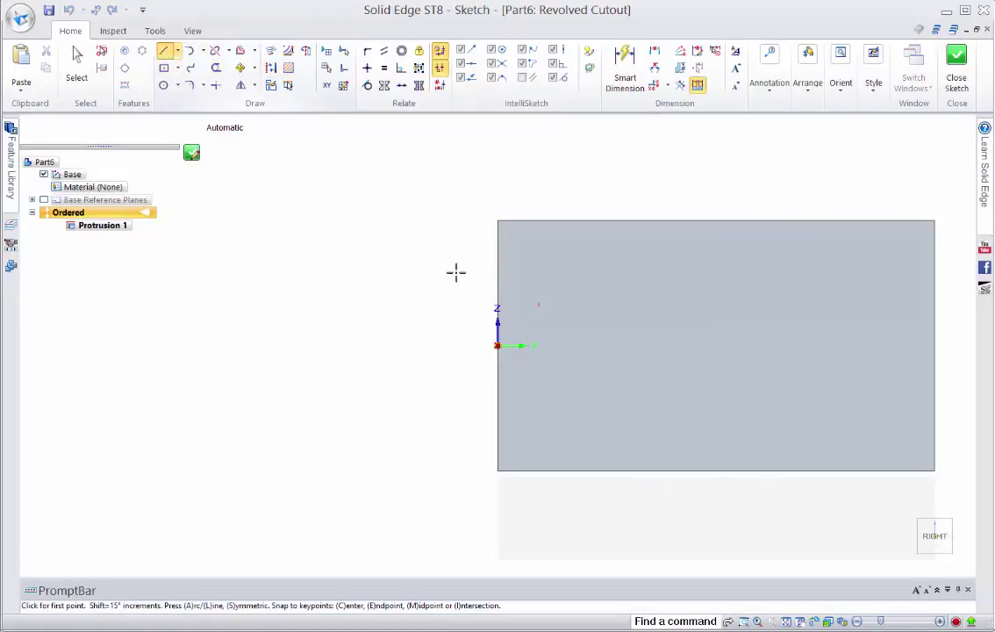
left_click(498, 274)
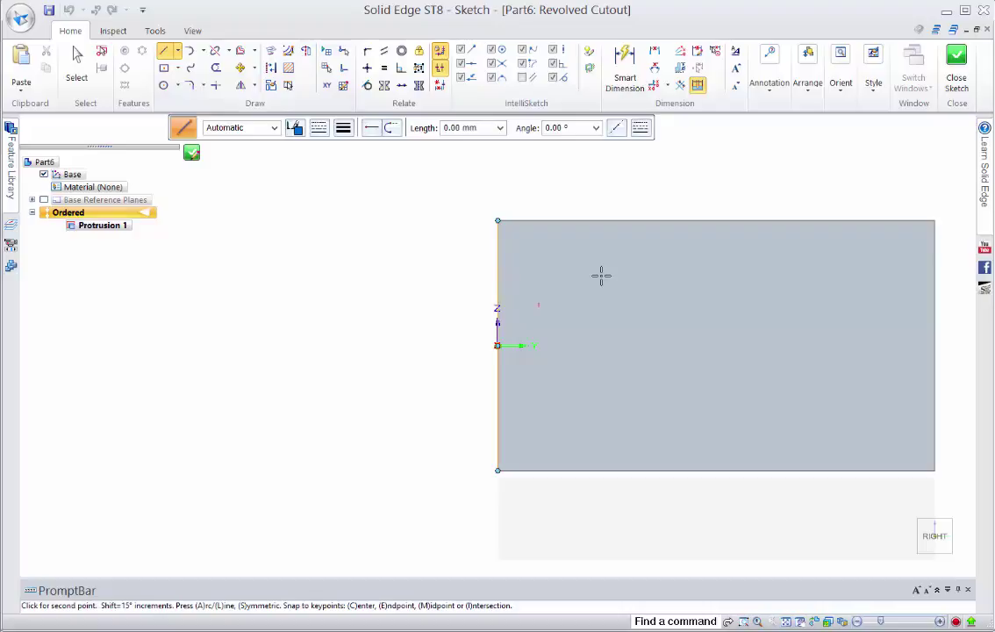
left_click(601, 274)
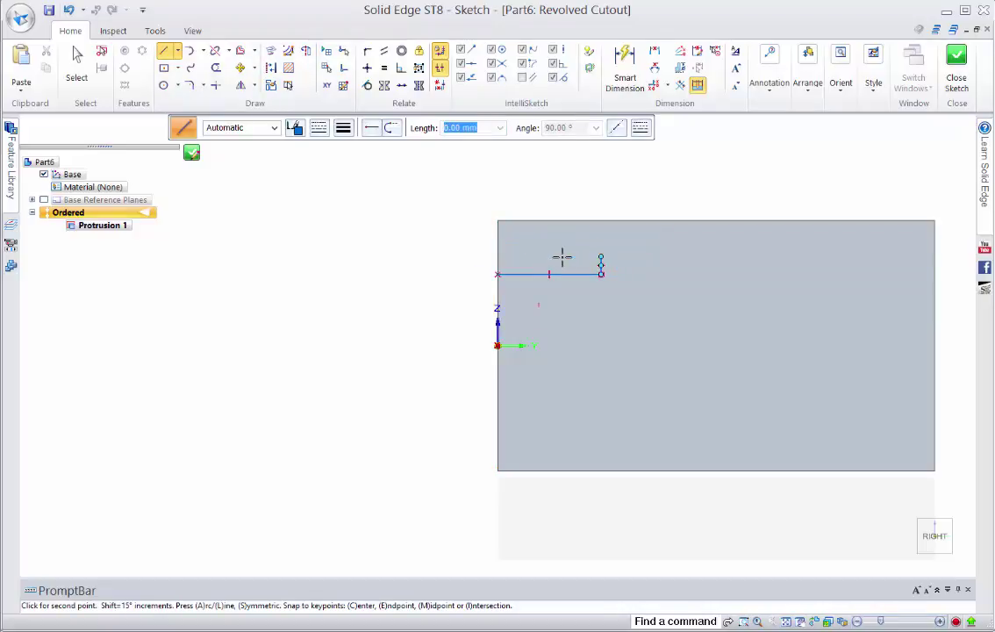
left_click(562, 256)
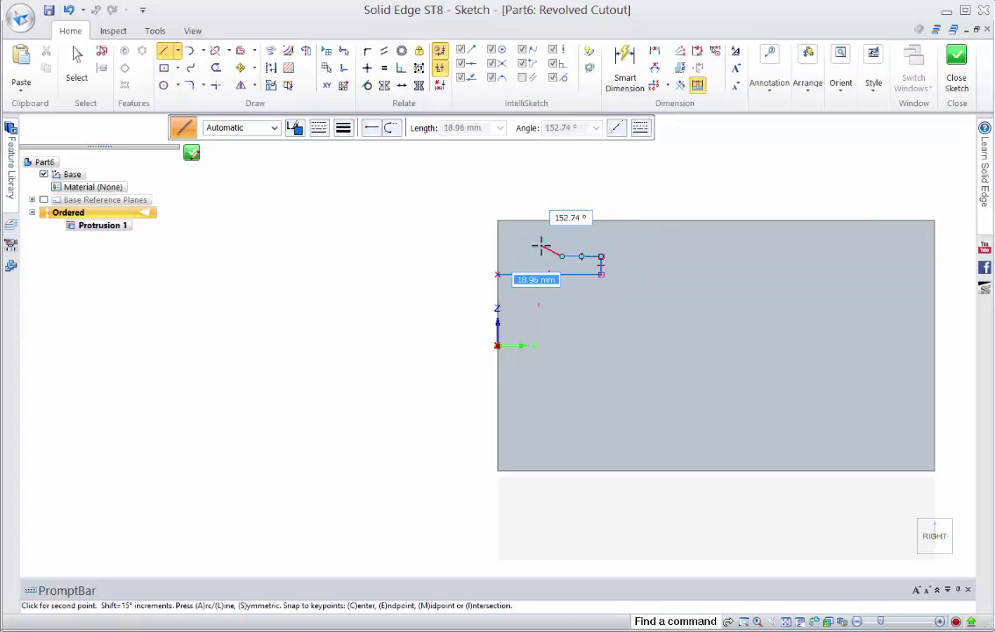
left_click(541, 246)
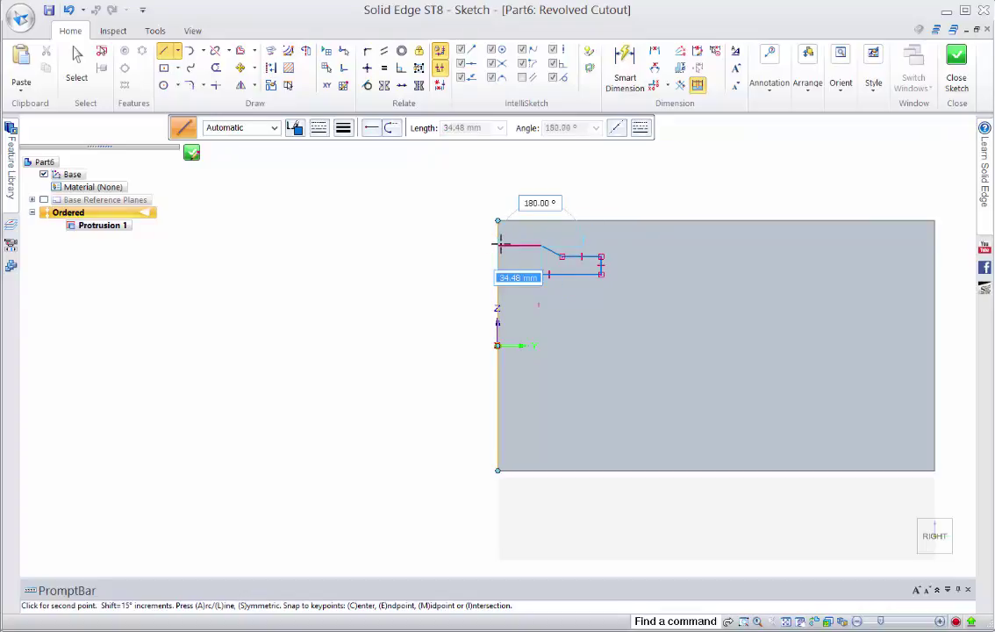
left_click(499, 245)
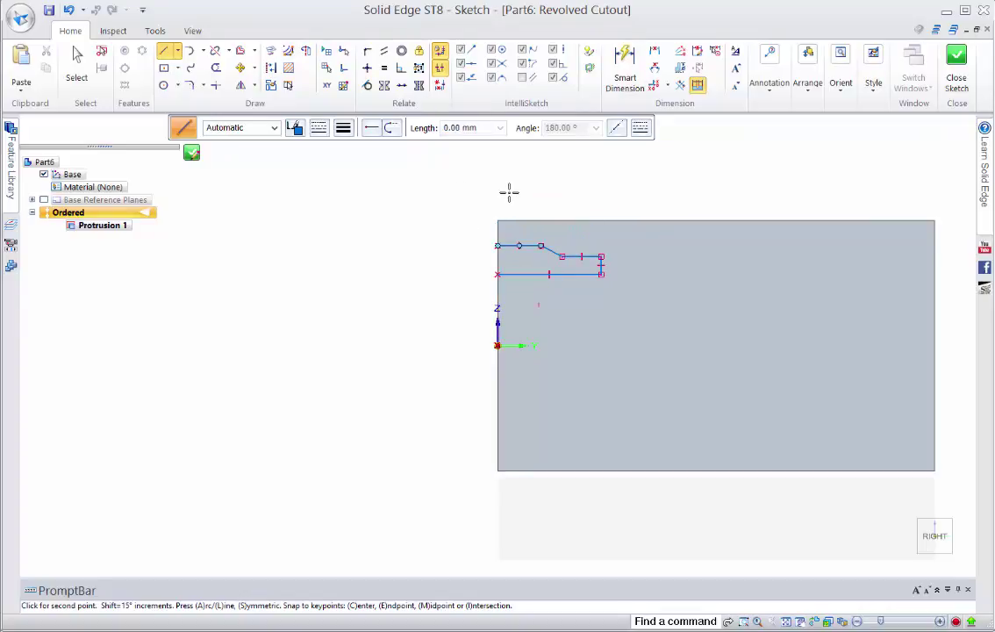
scroll(509, 193, "up", 2)
scroll(512, 197, "up", 2)
right_click(600, 201)
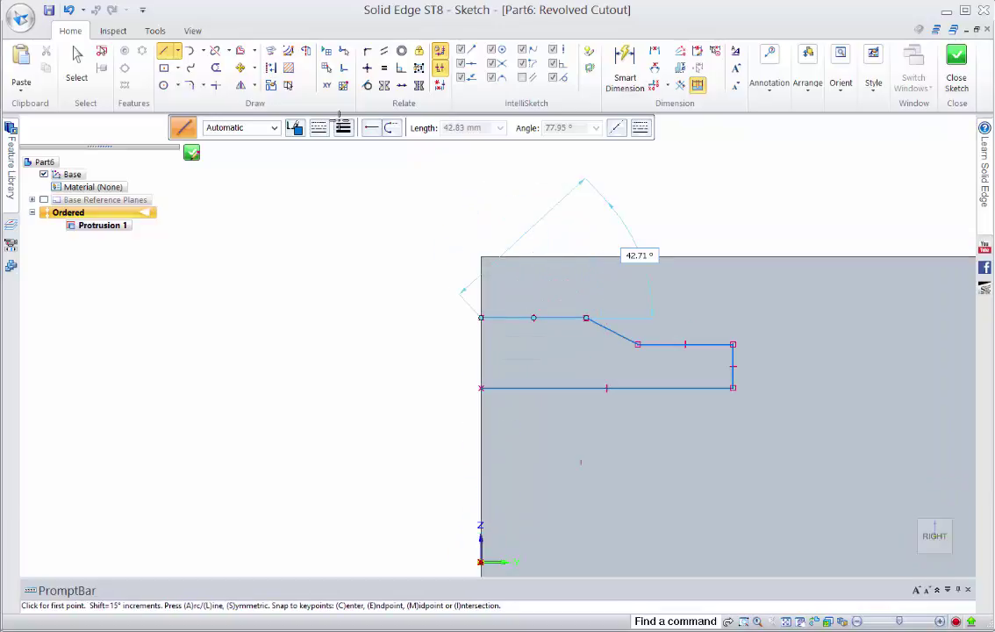
left_click(306, 50)
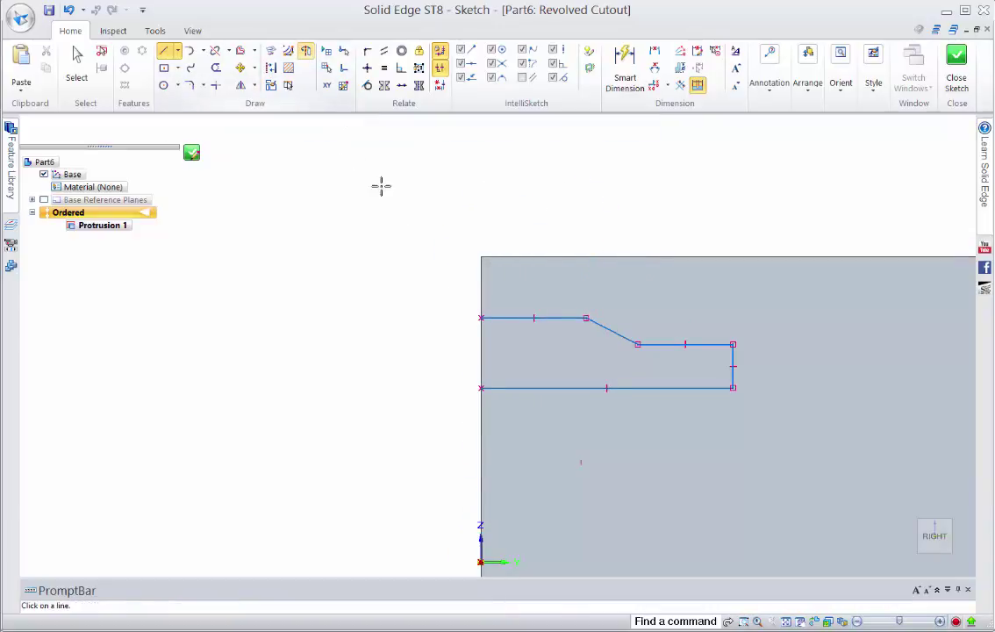
left_click(528, 387)
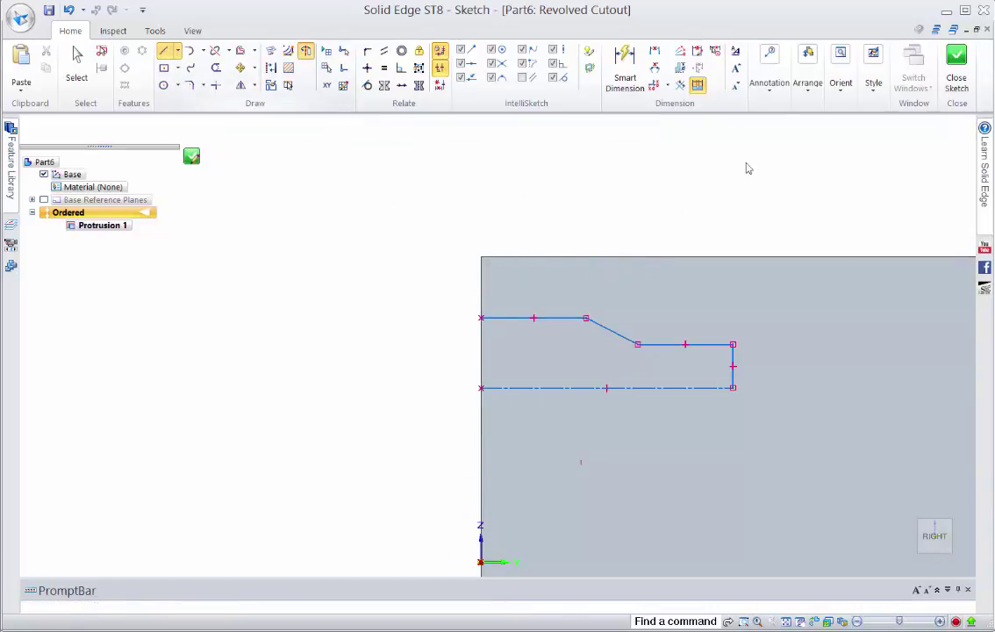
Add symmetric diameter dimensions from the axis: Ø15 for the bore and Ø25 for the countersink
left_click(680, 68)
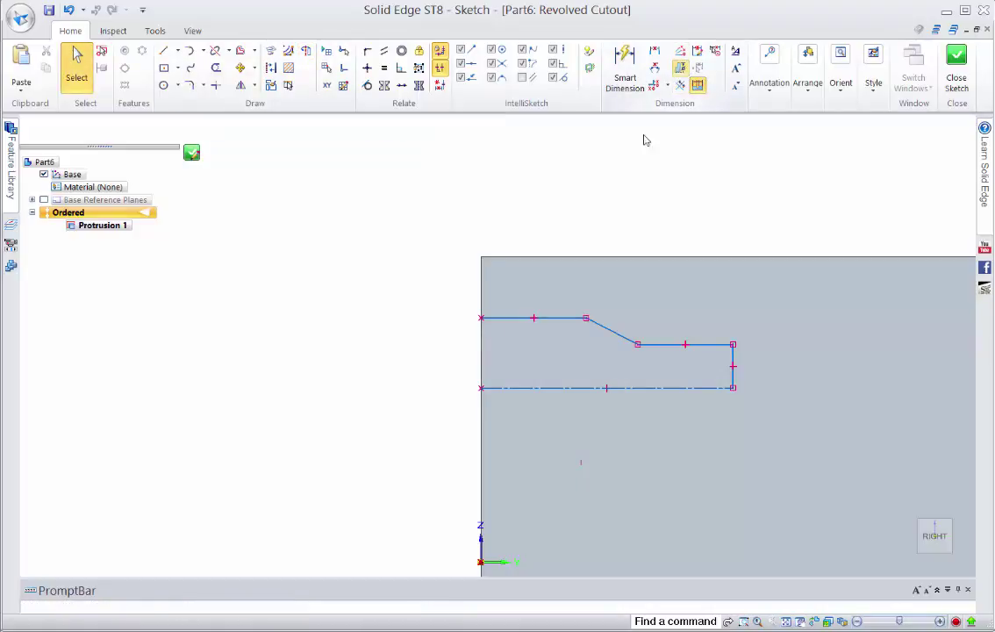
left_click(528, 387)
left_click(696, 345)
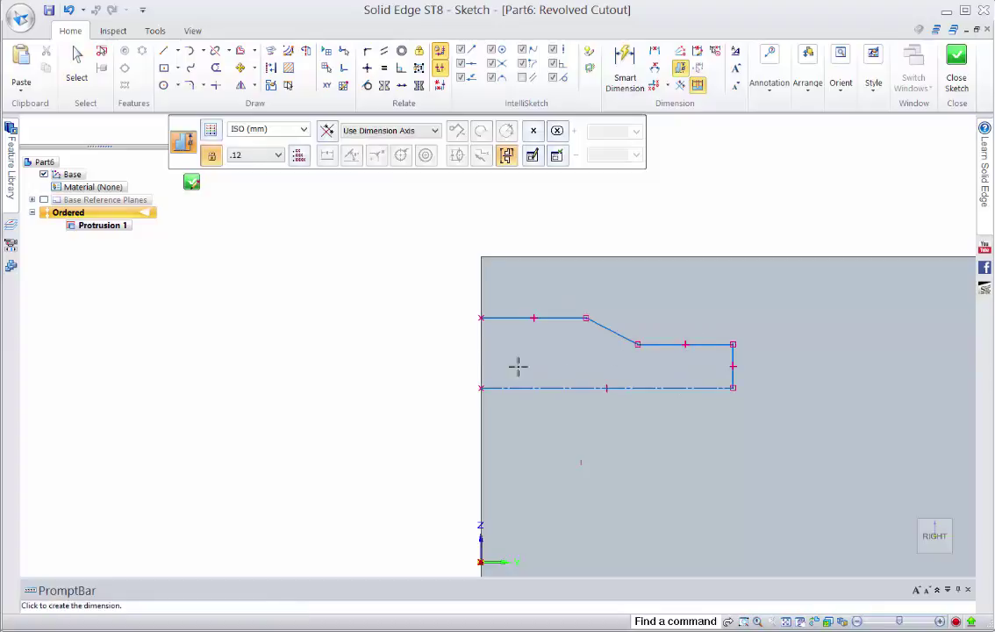
left_click(422, 387)
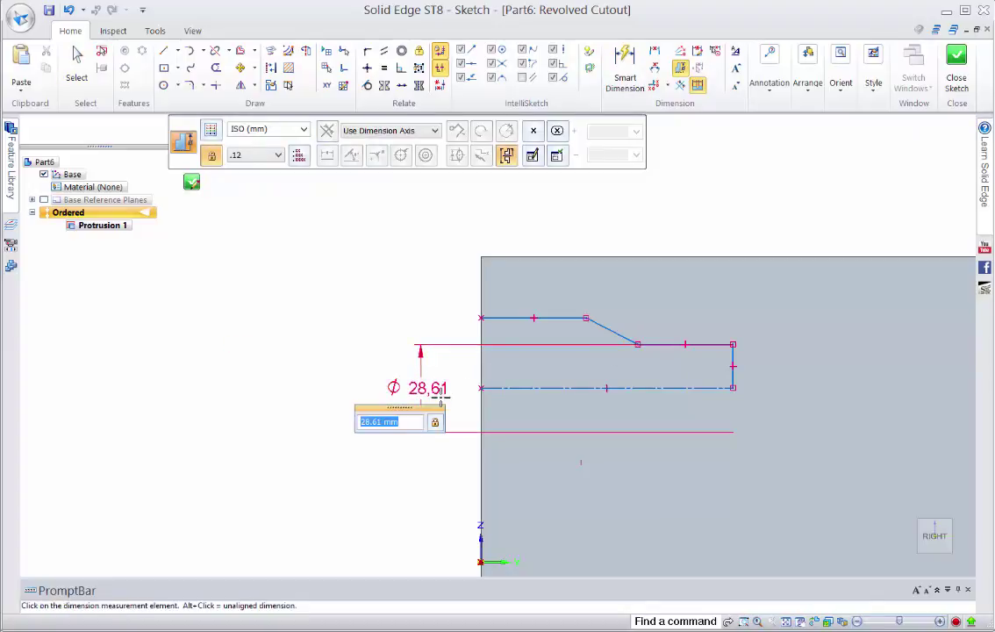
type("15")
key("Return")
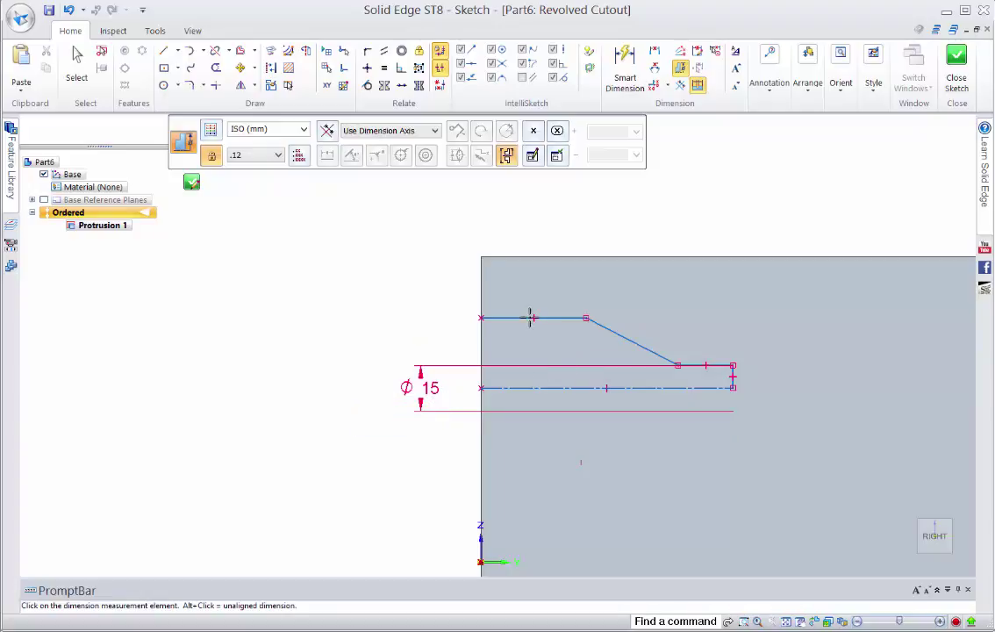
left_click(524, 318)
left_click(385, 362)
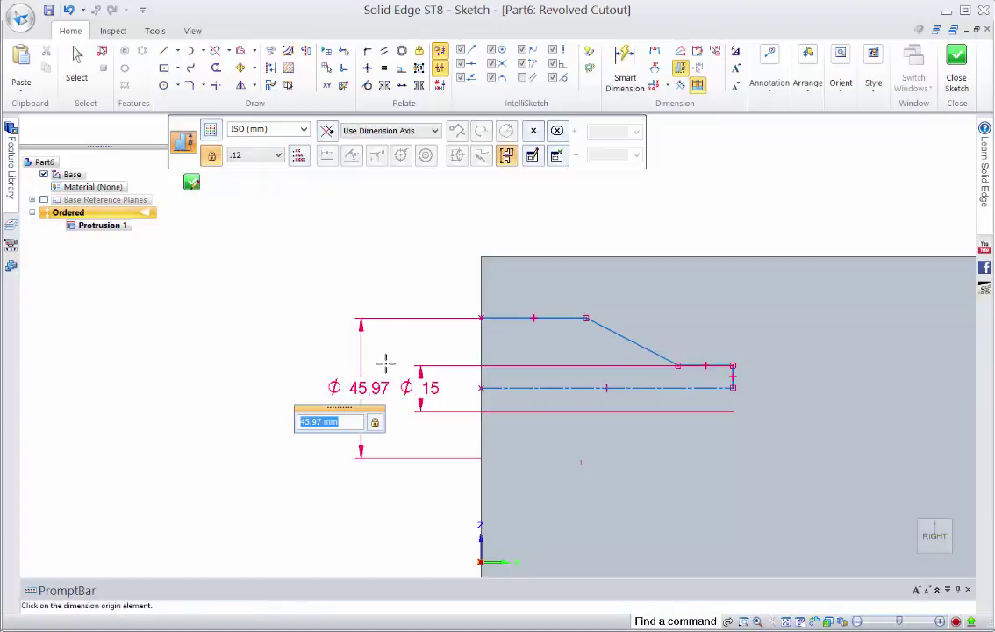
type("25")
key("Return")
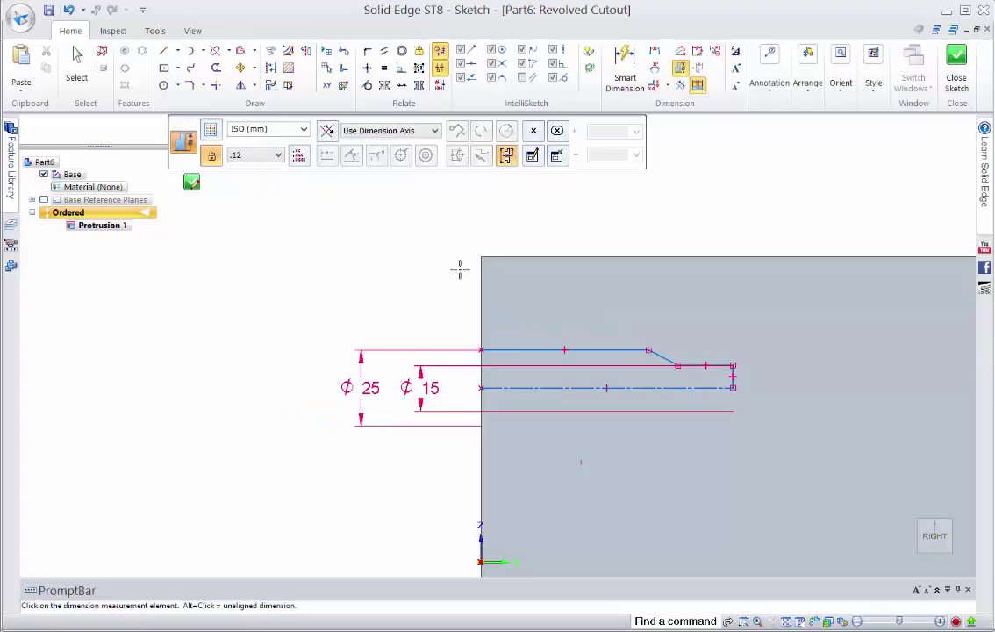
Dimension the profile lengths from the block edge: 50 mm to the top line's end, 90 mm overall
left_click(655, 51)
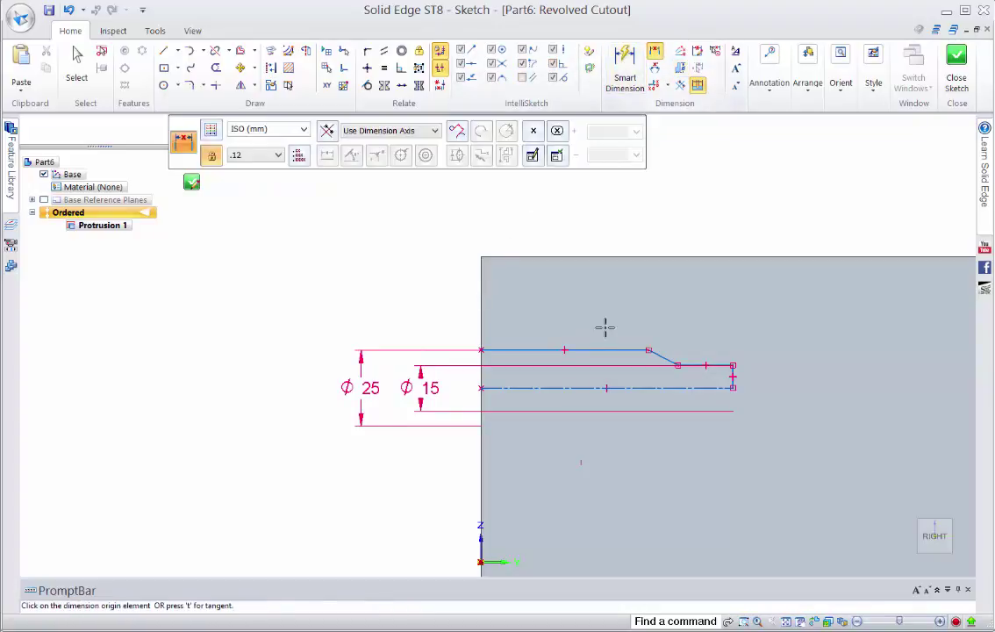
left_click(481, 318)
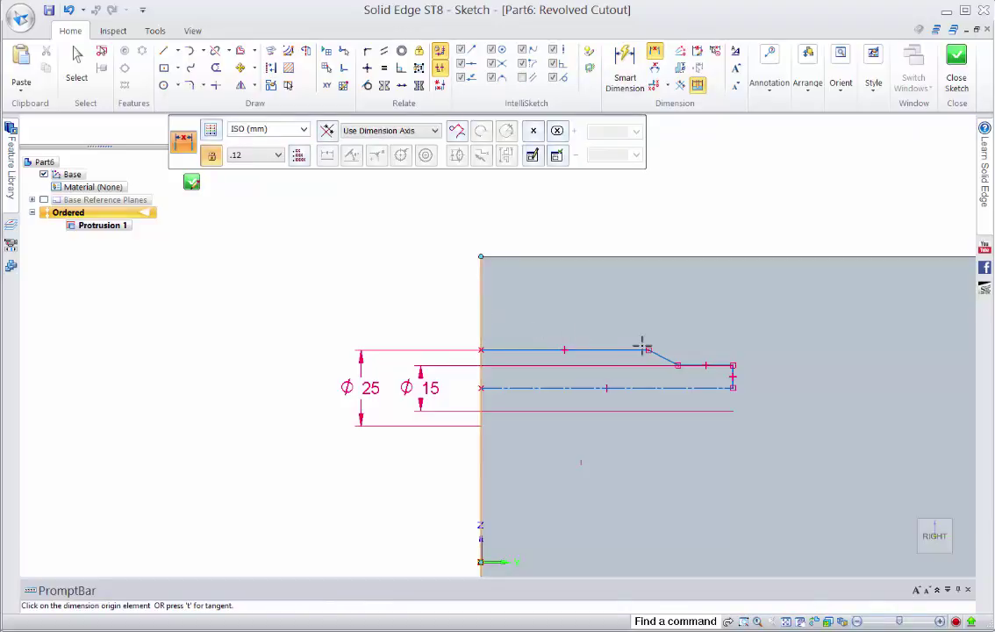
left_click(648, 350)
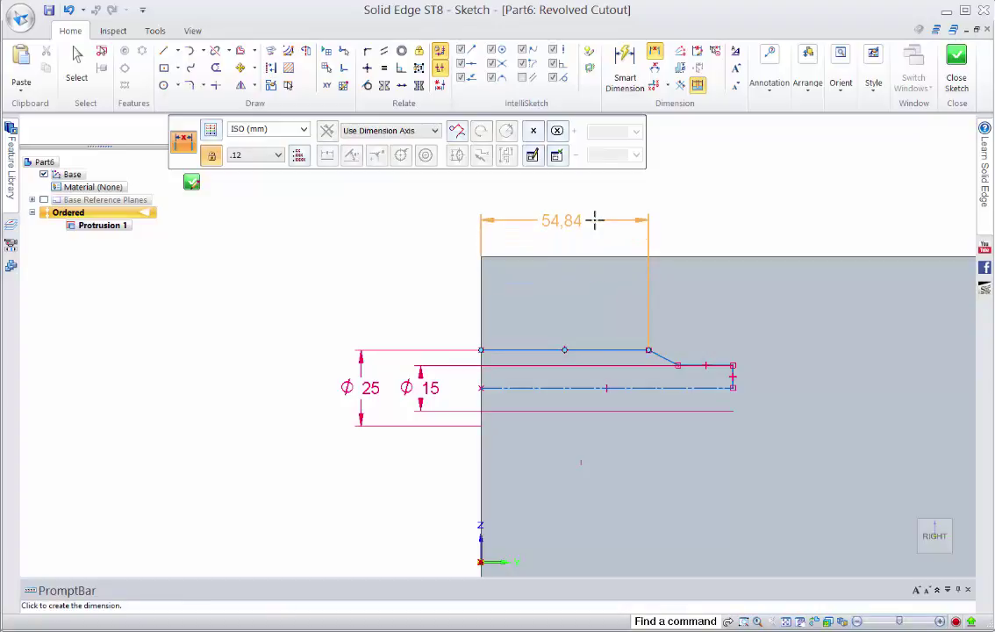
left_click(595, 221)
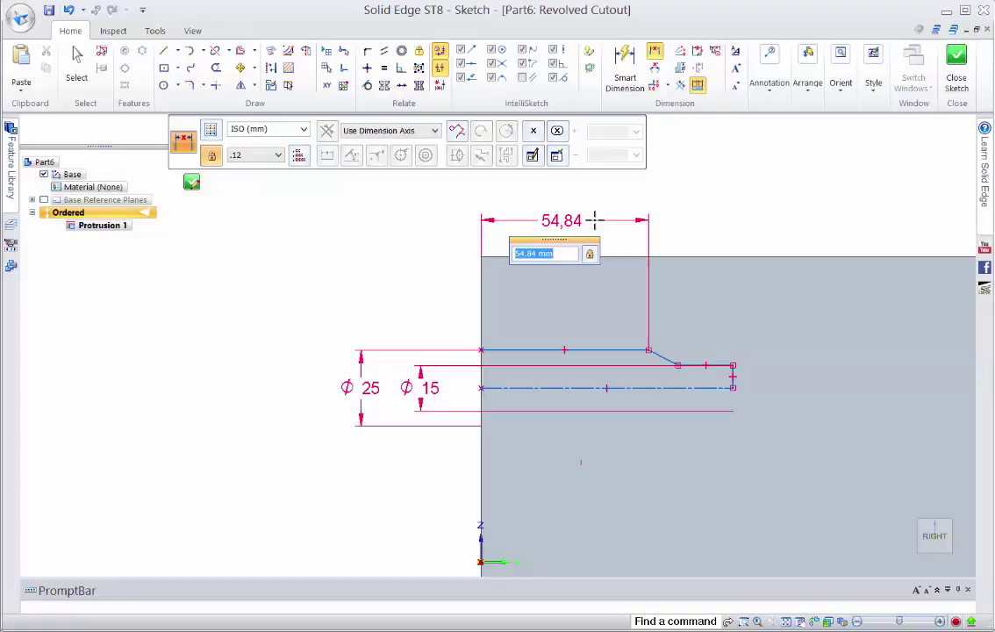
type("50")
key("Return")
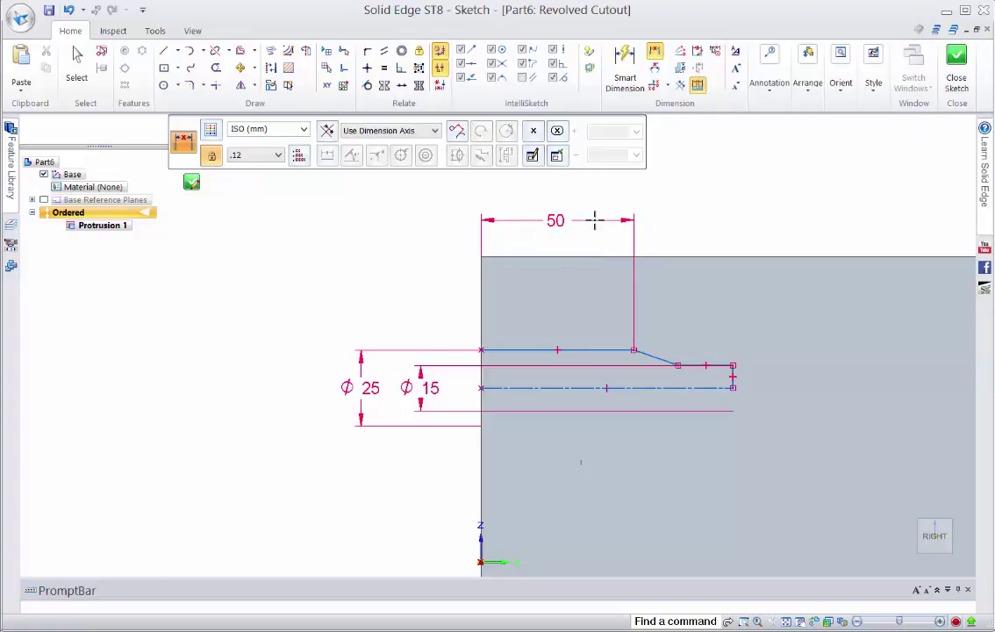
left_click(733, 375)
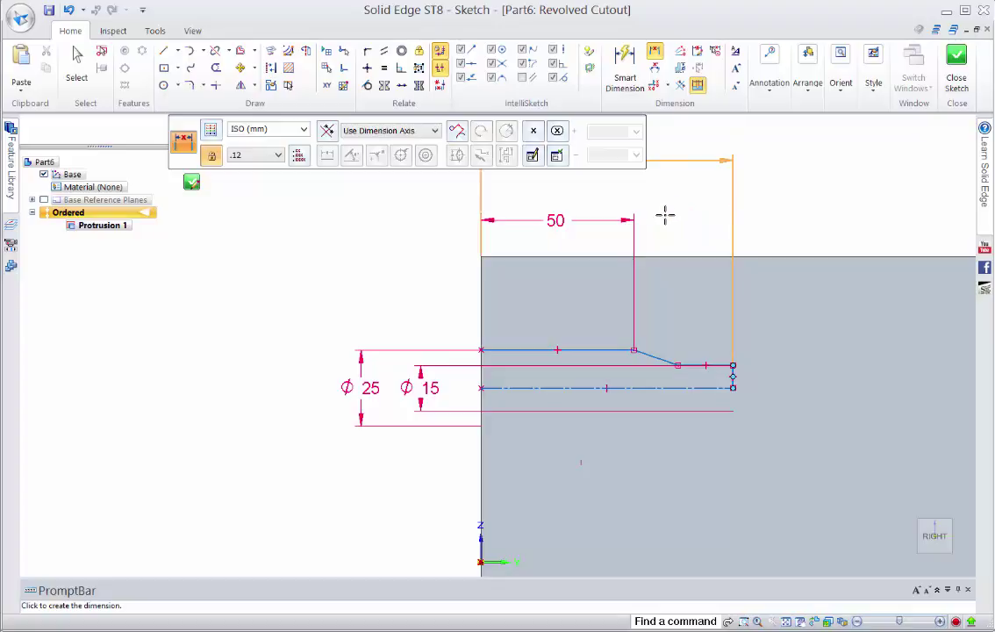
left_click(665, 216)
key("Return")
middle_click_drag(666, 222, 653, 318, "shift")
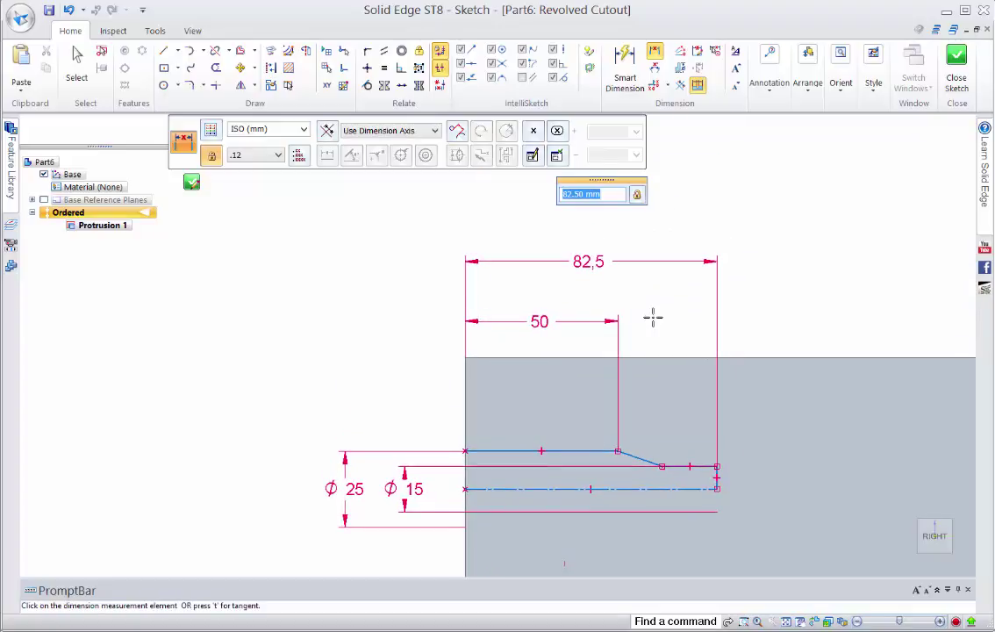
type("90")
key("Return")
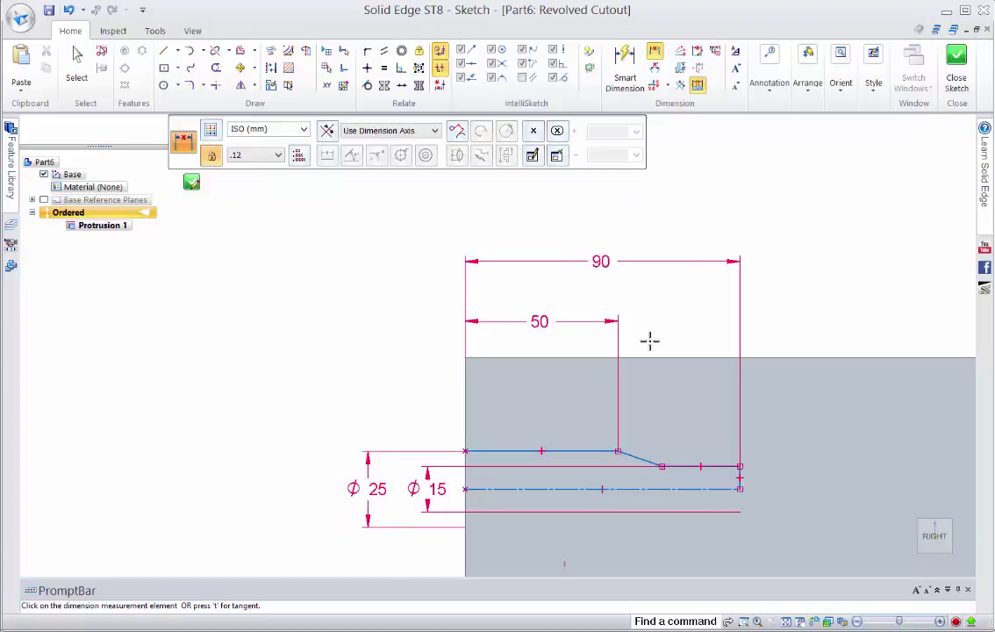
Set the countersink line's angle to 45° against the horizontal line
key("Escape")
left_click(625, 64)
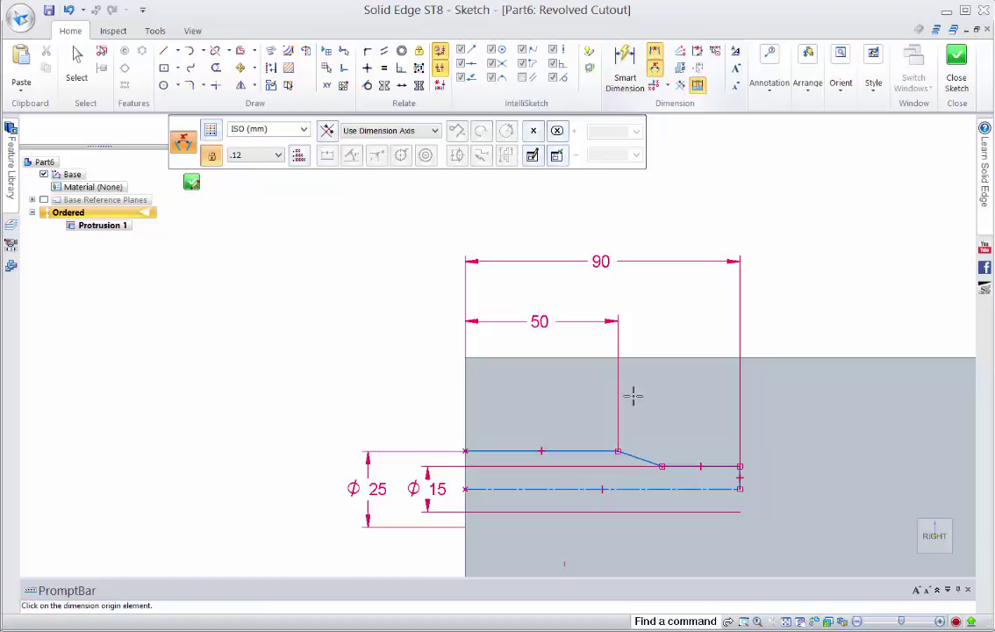
left_click(637, 457)
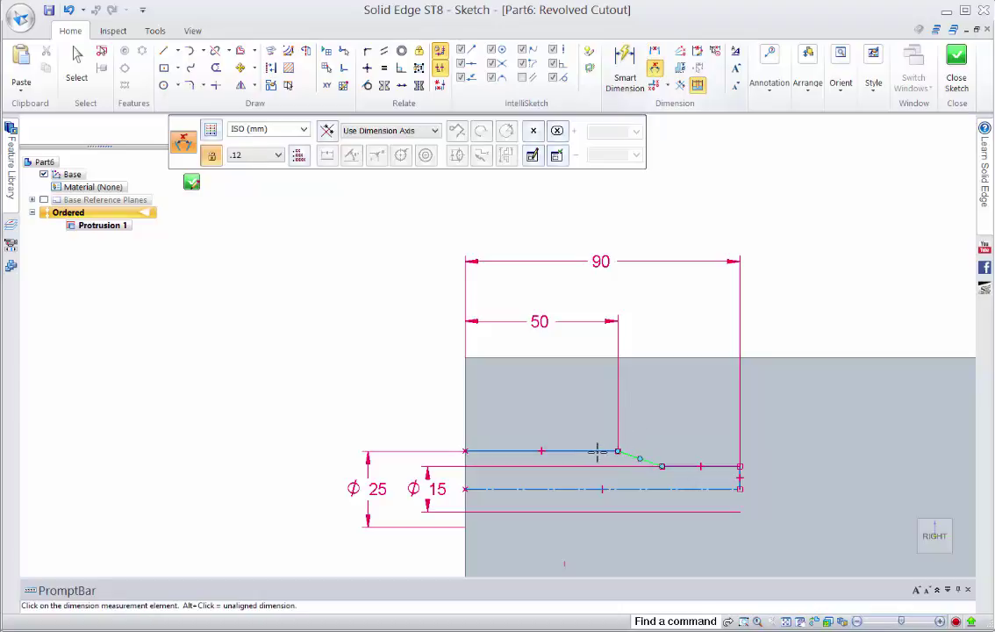
left_click(575, 451)
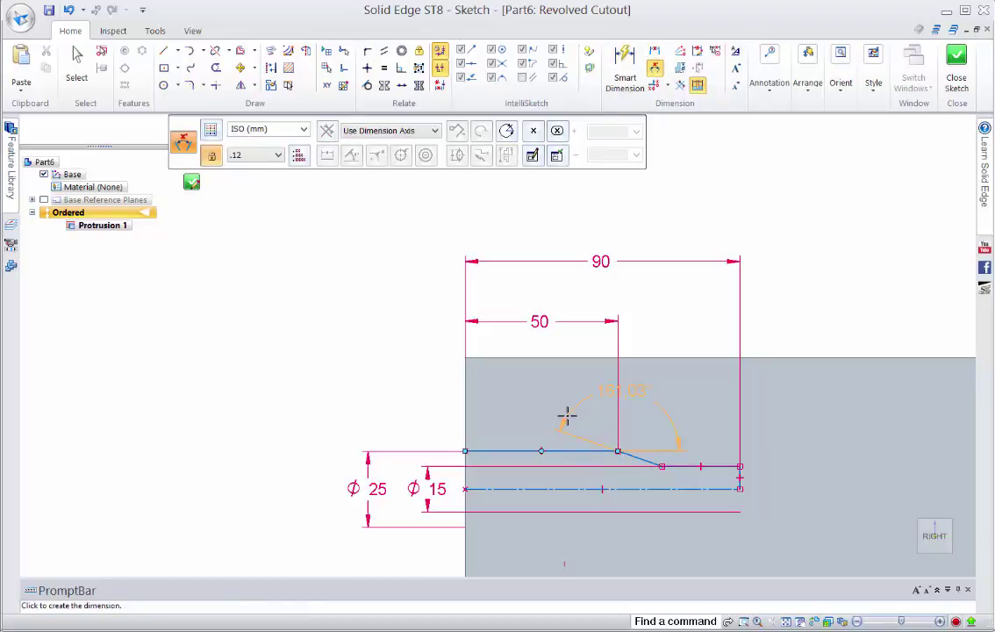
left_click(521, 424)
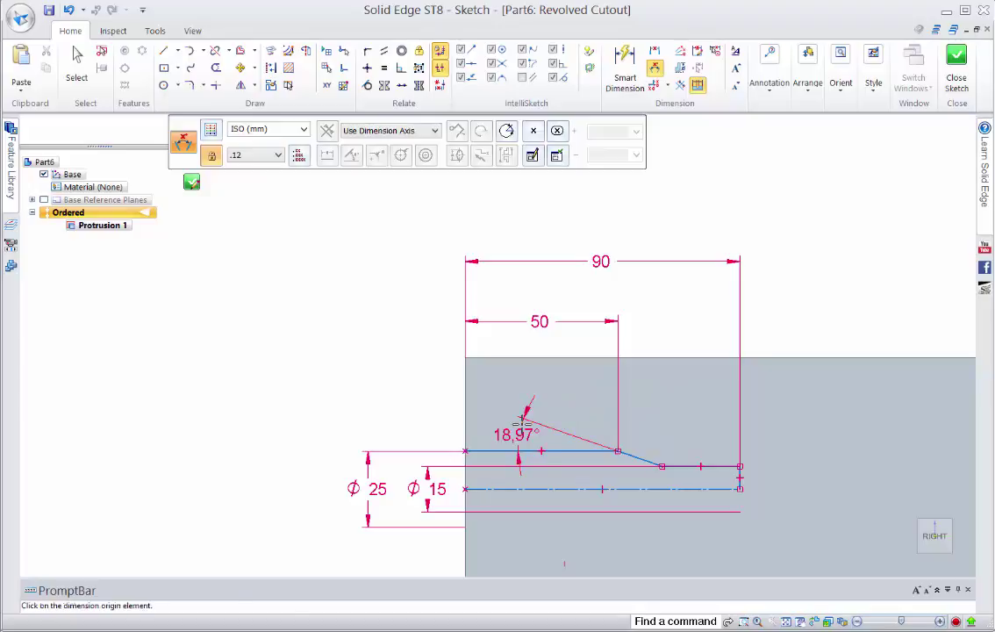
type("45")
key("Return")
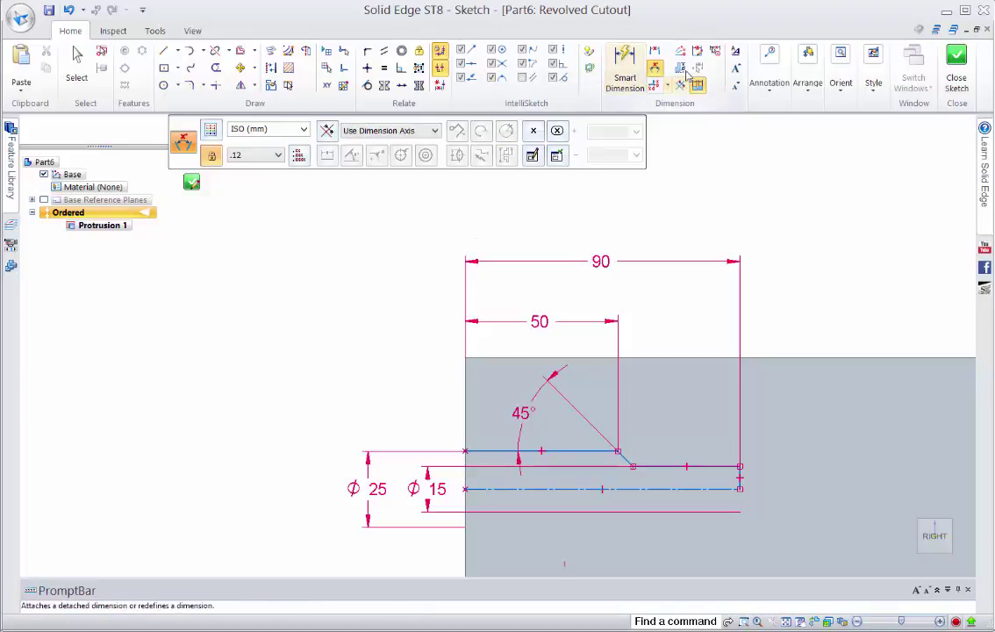
Place the axis 50 mm below the block's top edge and accept the profile
left_click(654, 51)
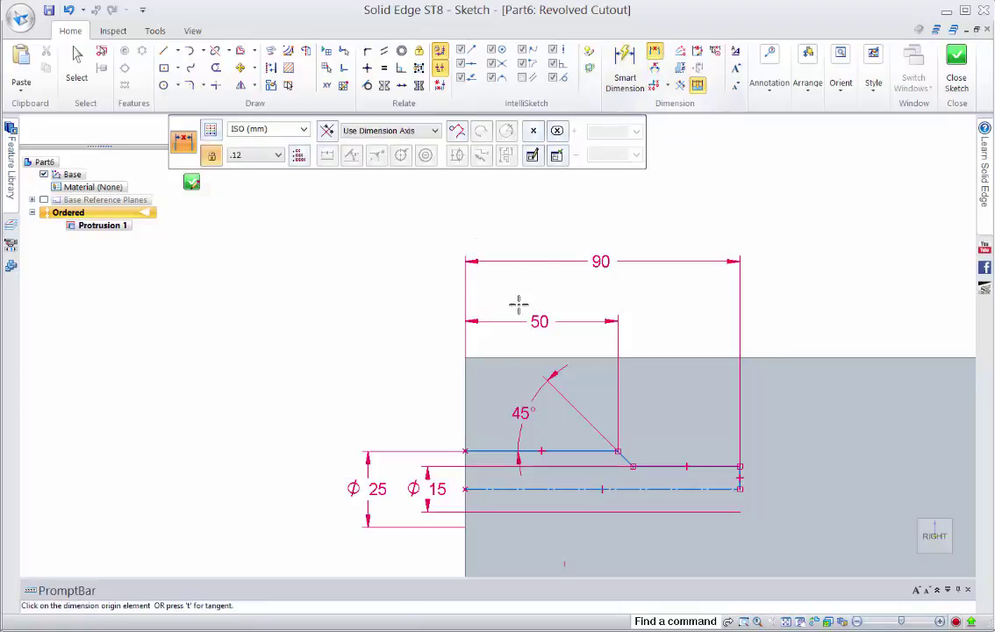
left_click(493, 357)
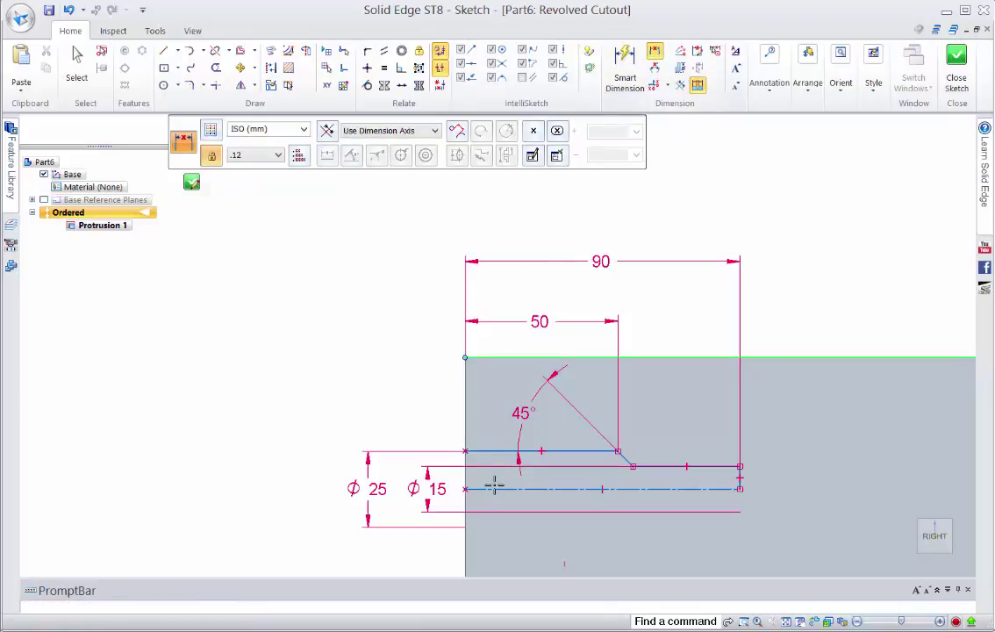
left_click(494, 488)
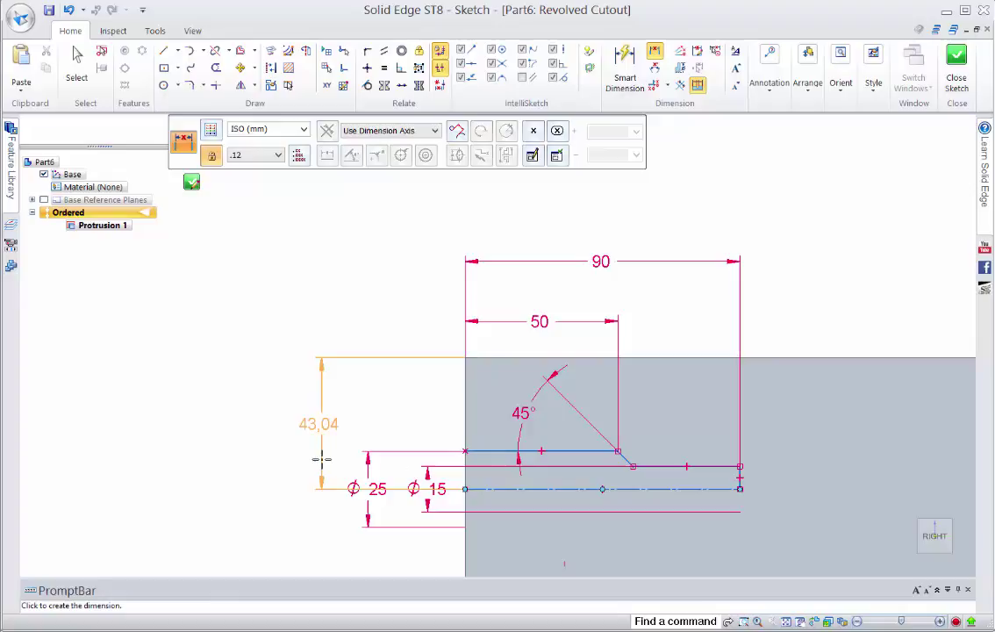
left_click(305, 457)
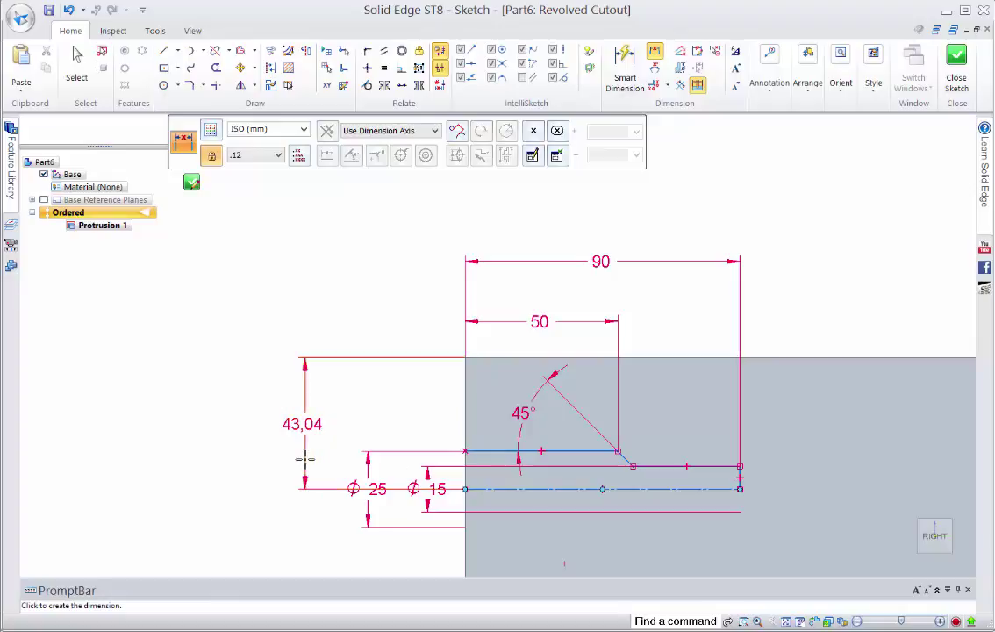
type("50")
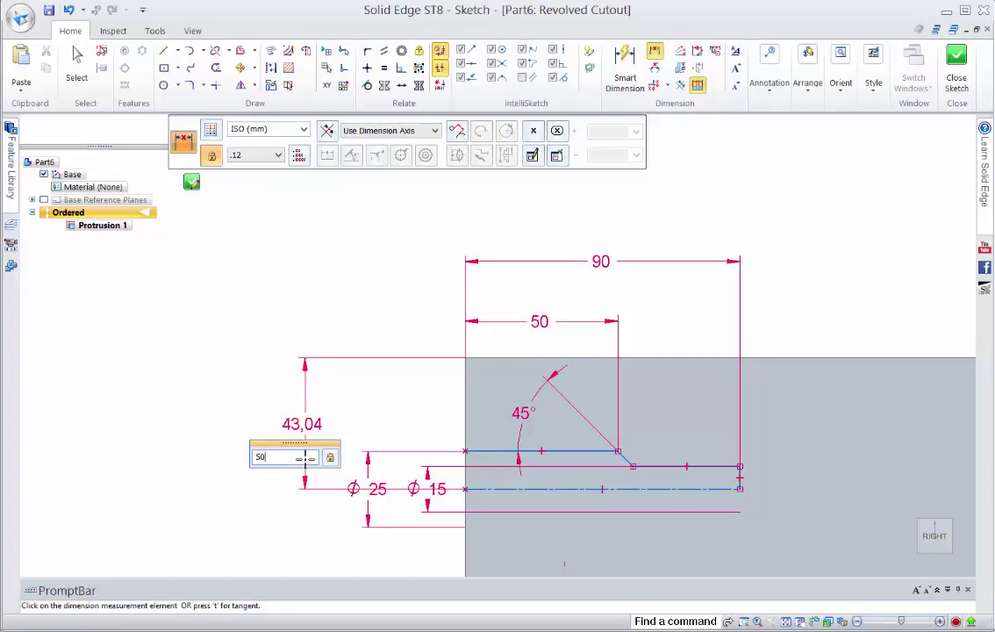
key("Return")
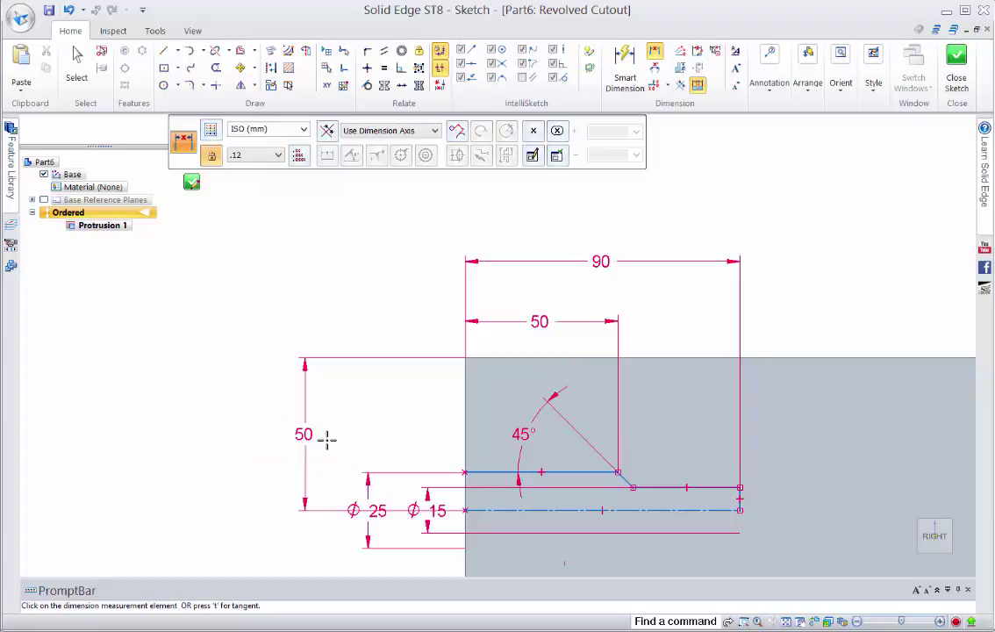
left_click(191, 183)
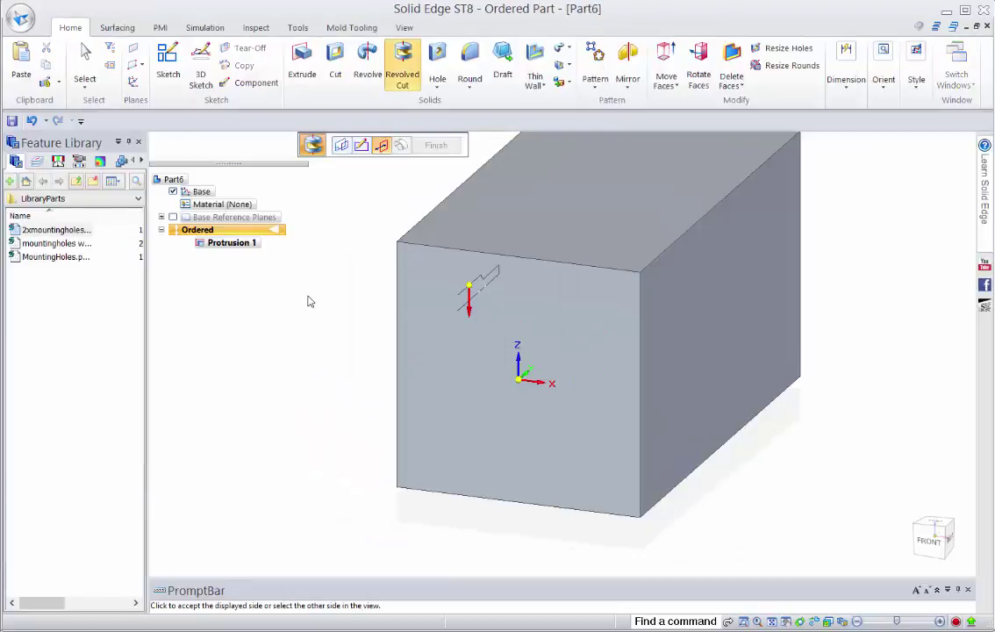
Accept the cut side and revolve the profile 360° to finish Cutout 1
left_click(390, 262)
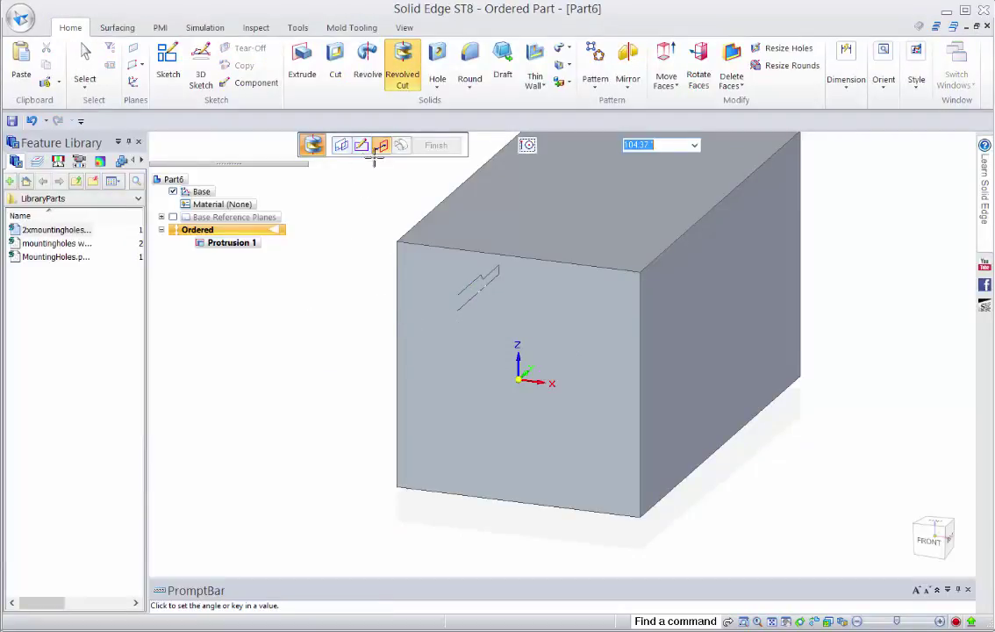
left_click(555, 146)
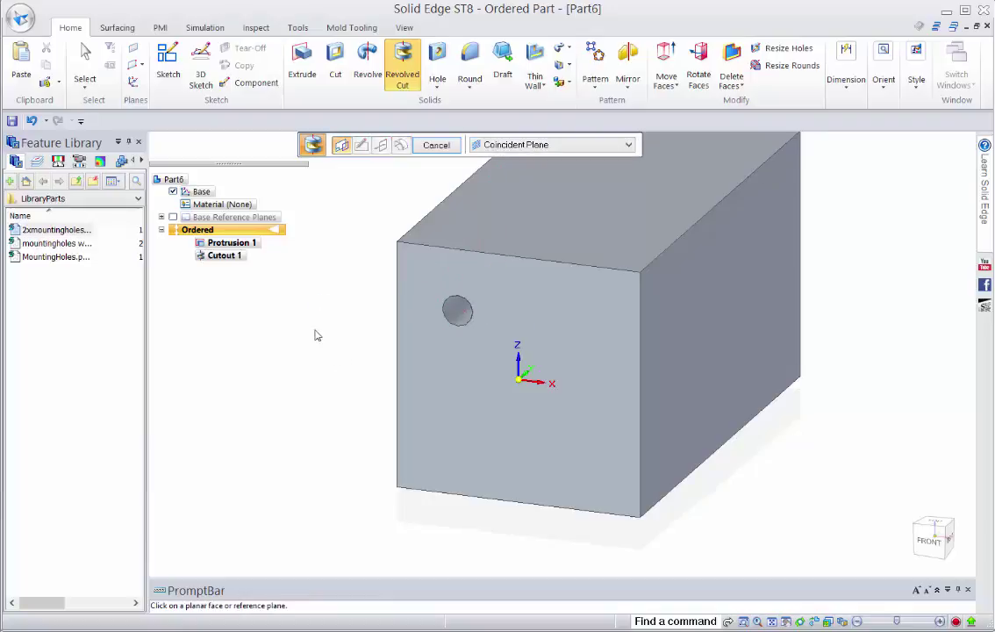
Copy Cutout 1 from PathFinder and paste it into the Feature Library
key("Escape")
left_click(215, 255)
right_click(215, 255)
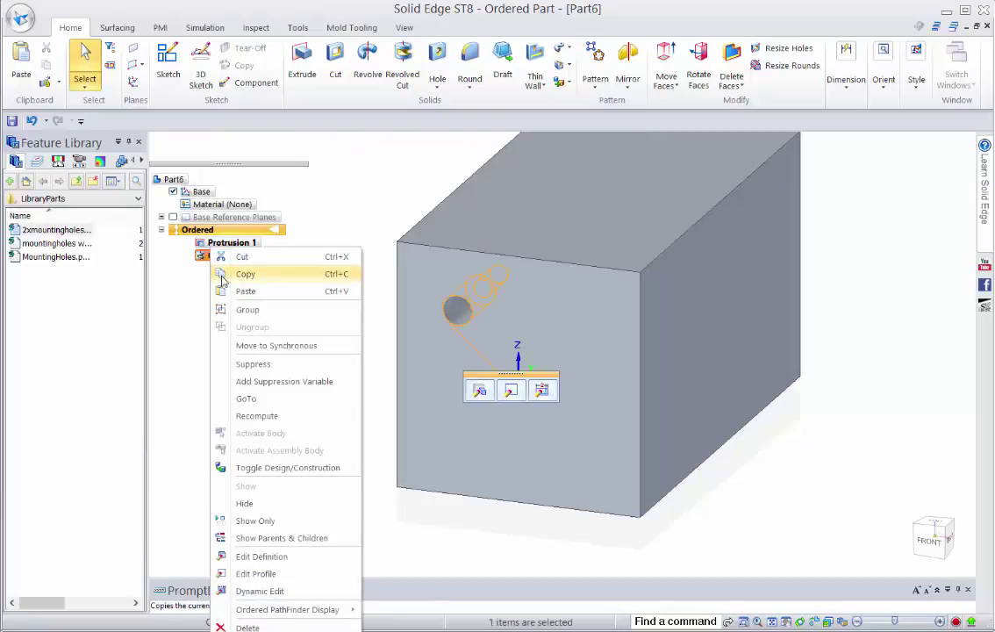
left_click(223, 275)
right_click(64, 302)
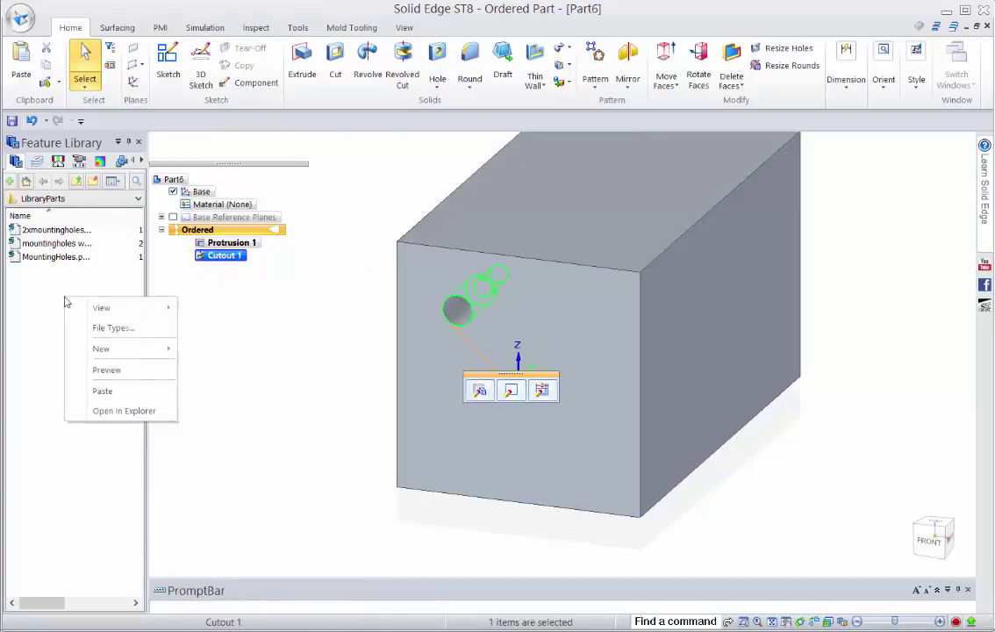
left_click(103, 392)
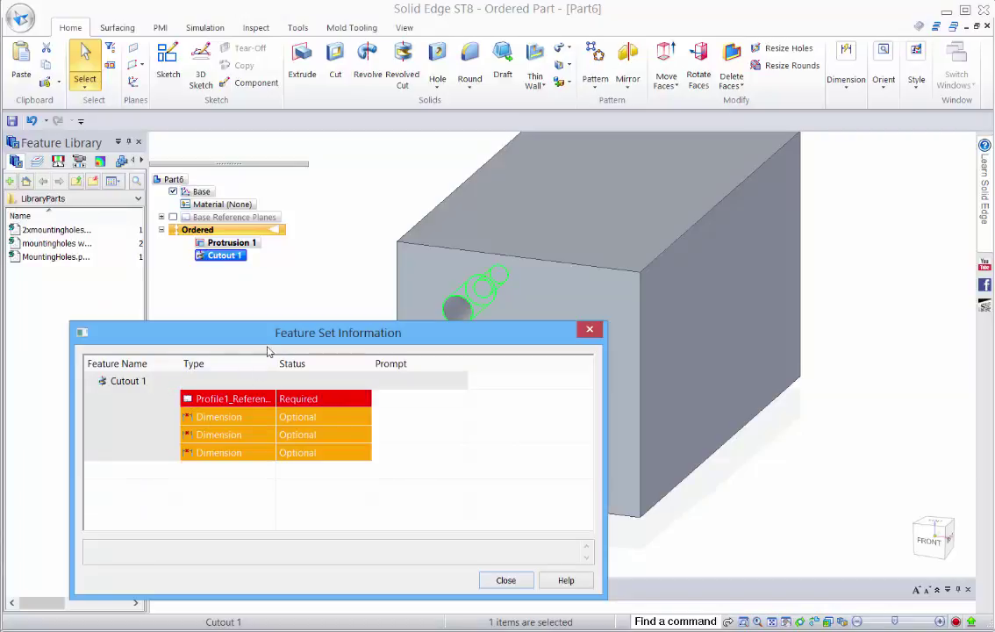
Preview the profile reference and three dimensions, widen the Prompt column, and edit the profile's prompt
left_click(250, 402)
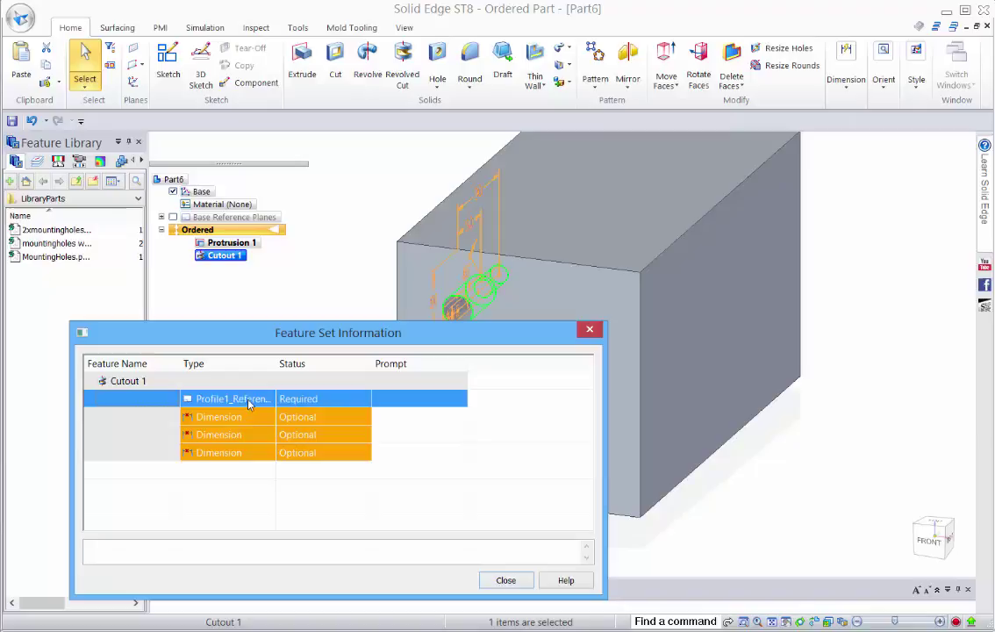
left_click(245, 417)
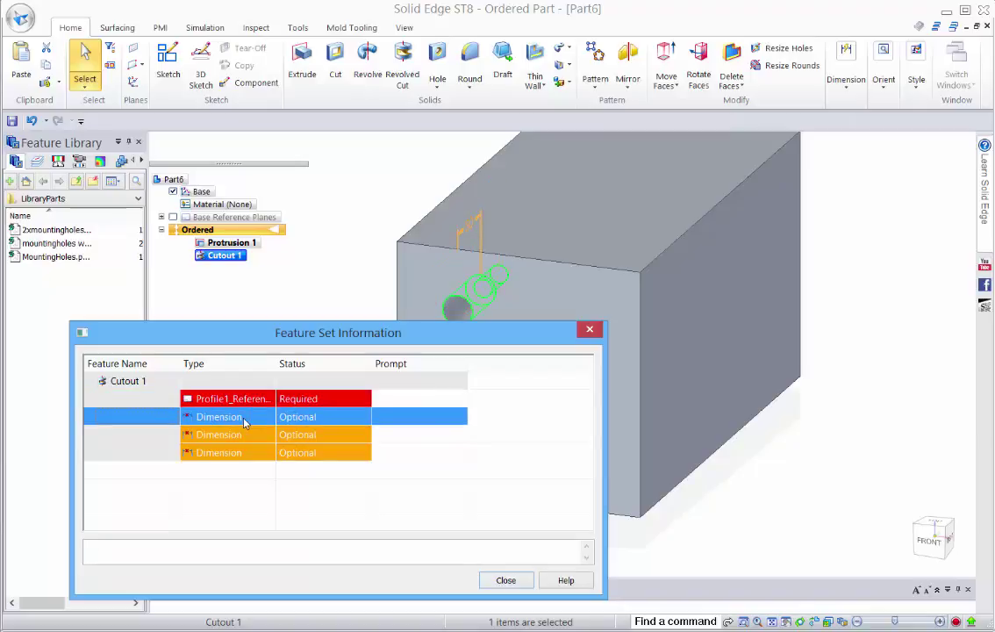
left_click(241, 436)
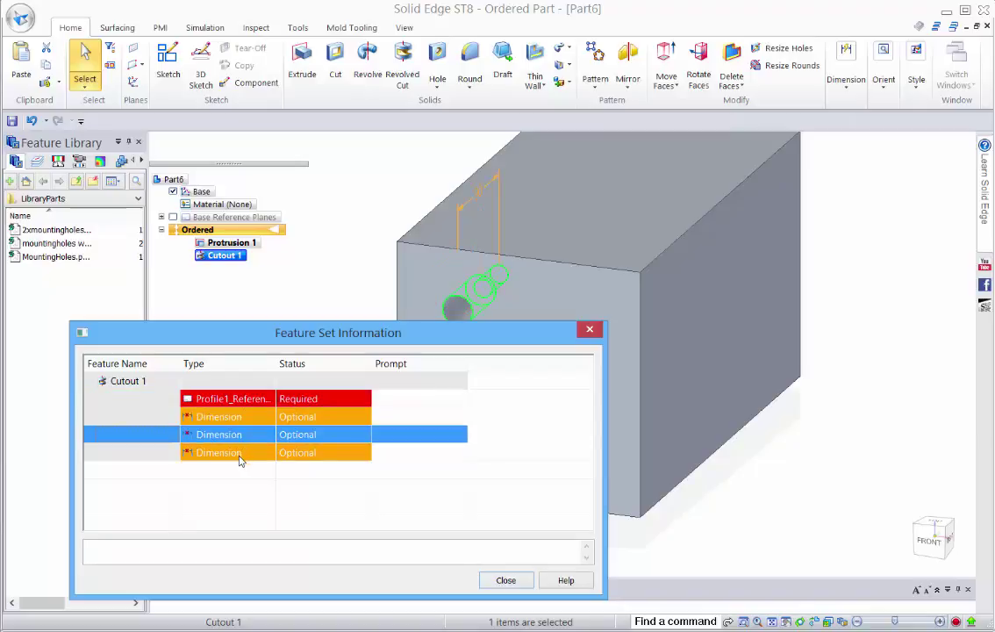
left_click(241, 454)
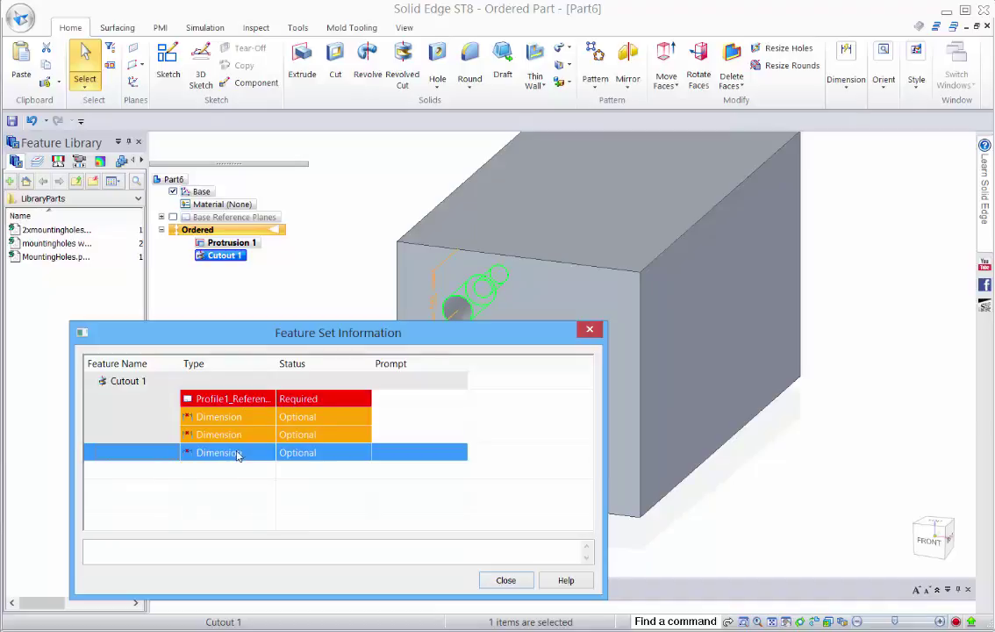
left_click(395, 405)
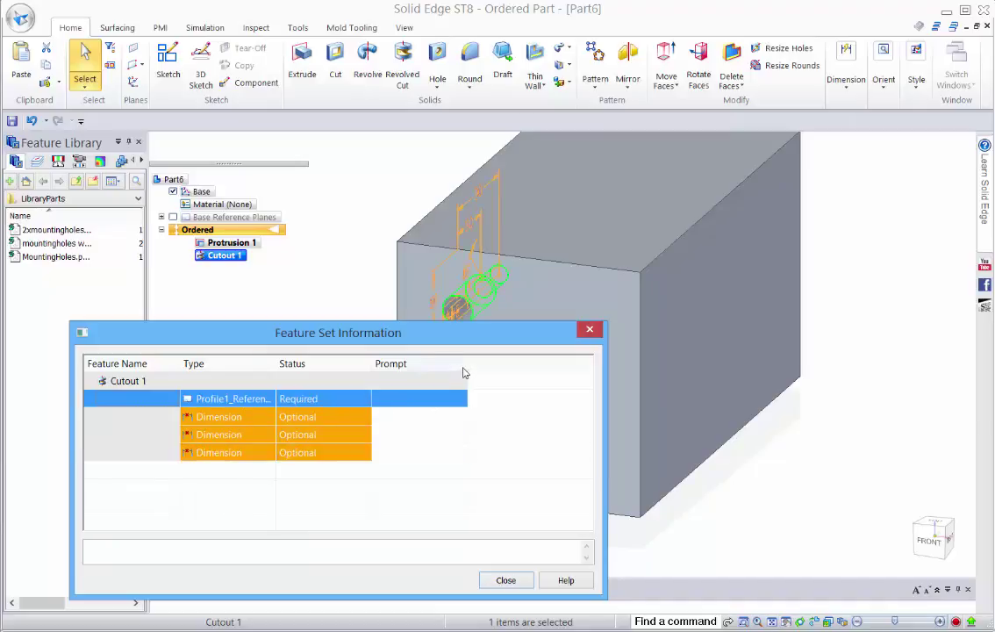
left_click_drag(468, 363, 576, 363)
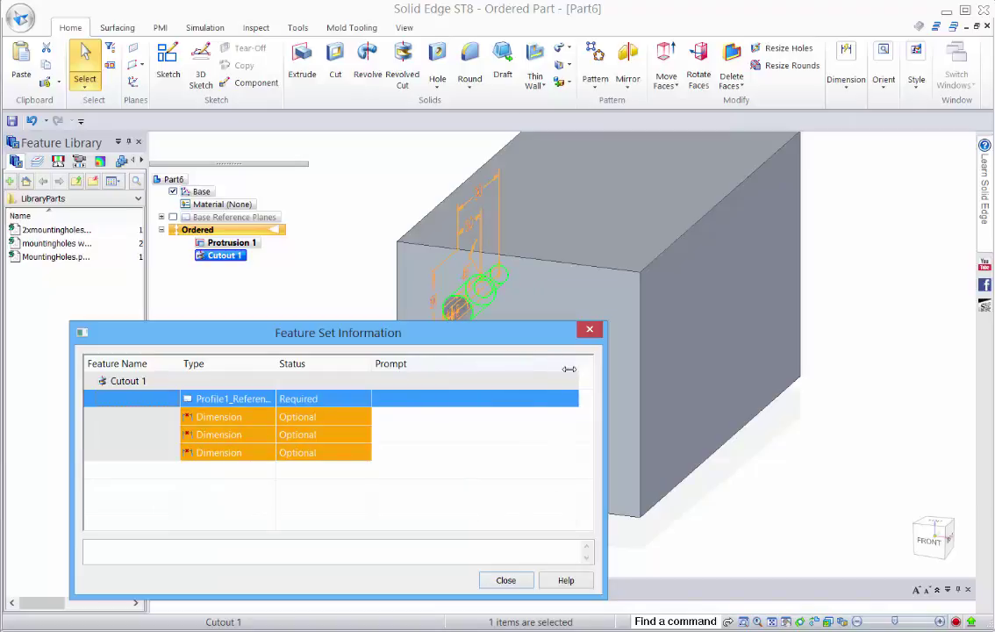
left_click(438, 407)
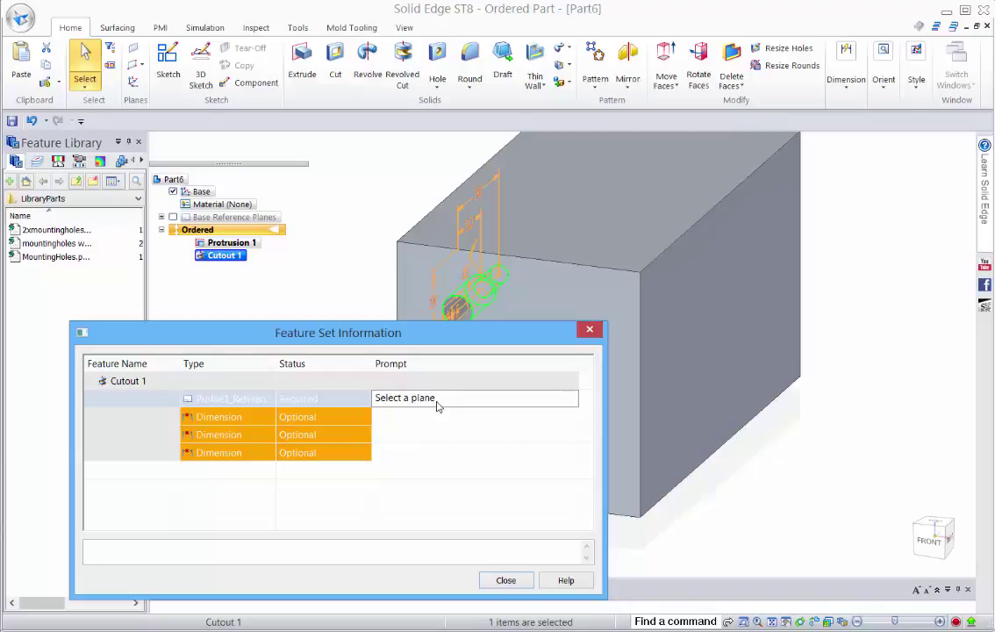
Finish the plane prompt and add dimension prompts '1st hole depth', 'full depth', 'Position from edge'
type("Select a plane to draw a prolfile on")
left_click(433, 425)
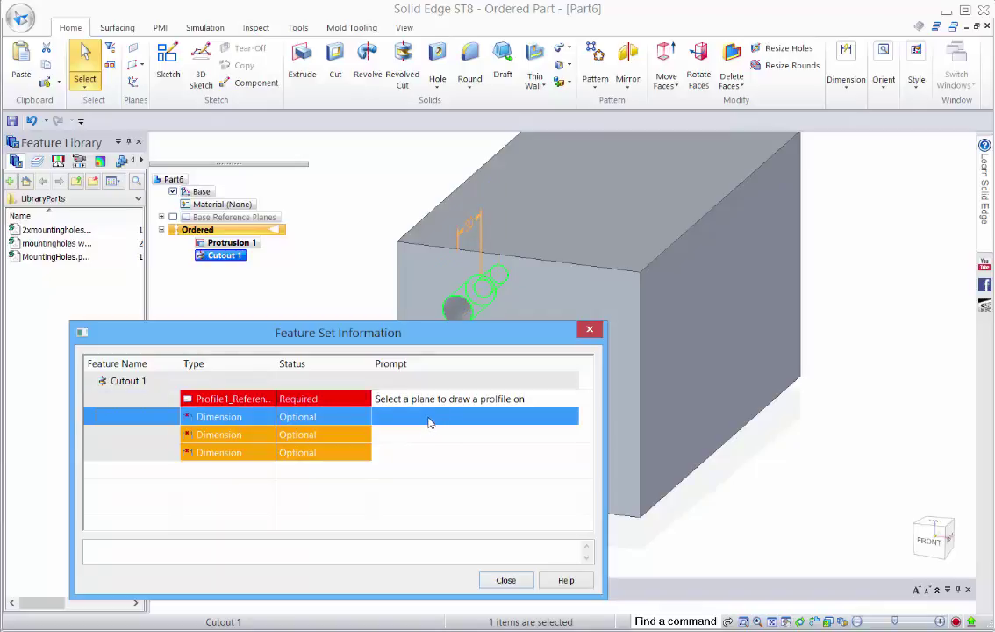
left_click(430, 422)
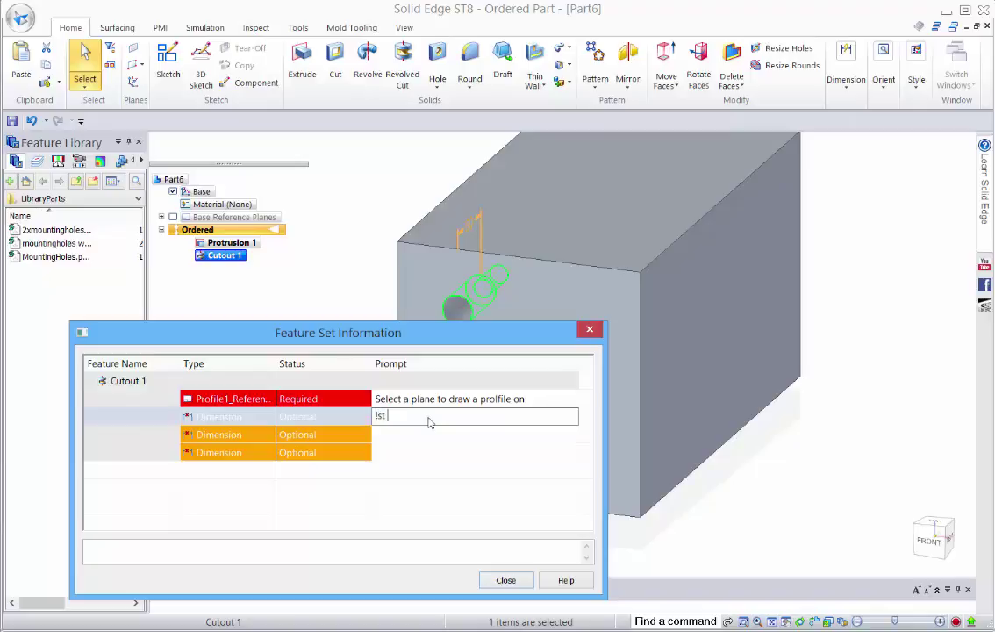
type("!st ")
type("hole depth")
left_click(405, 439)
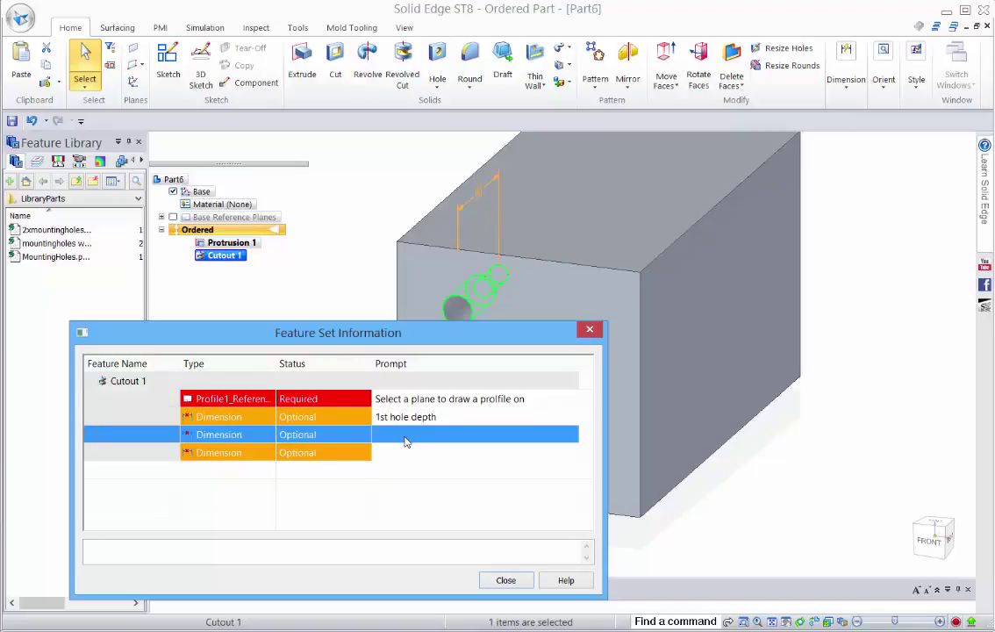
left_click(405, 439)
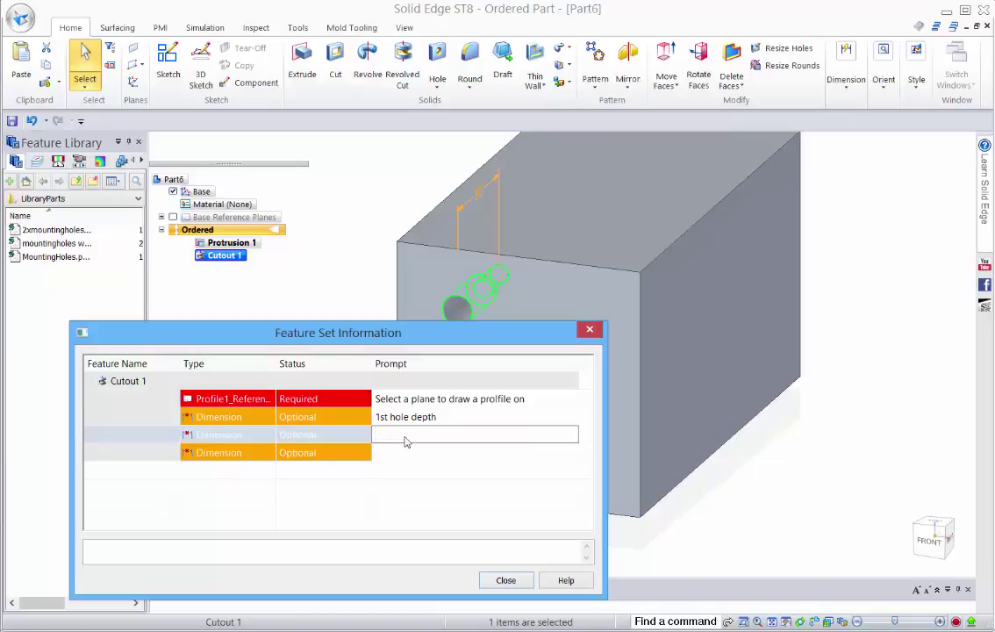
type("full depth")
left_click(402, 453)
left_click(402, 453)
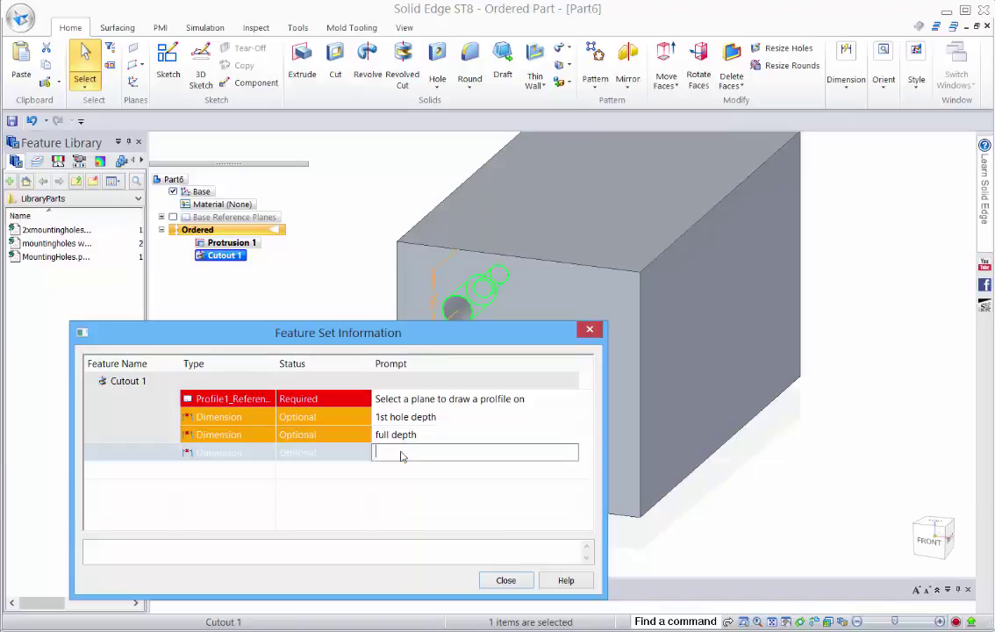
type("Position from edge")
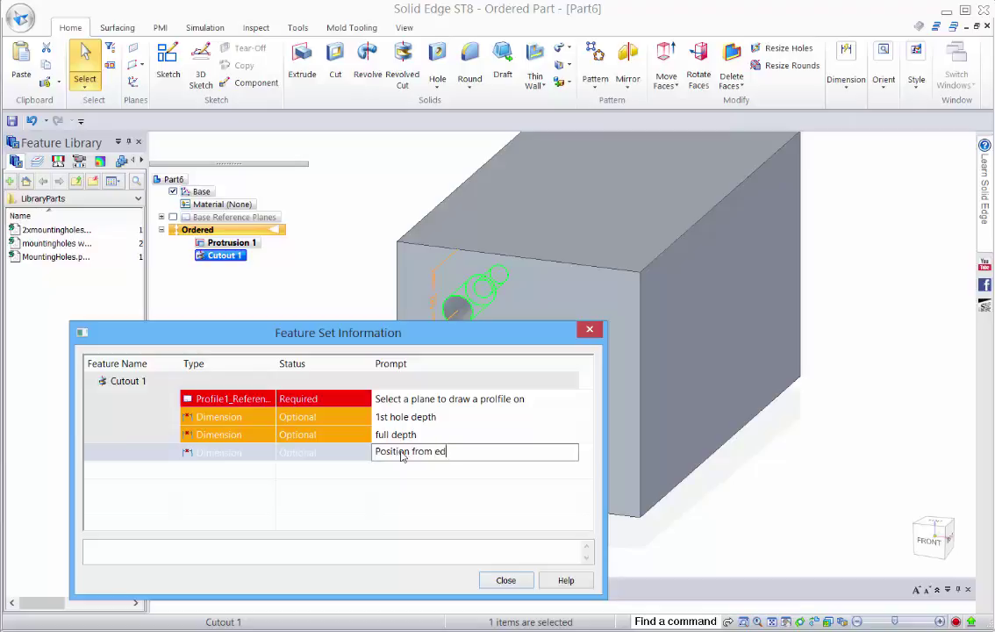
Close the prompts and save the hole as Feature Library entry 'Port'
left_click(505, 580)
type("Po")
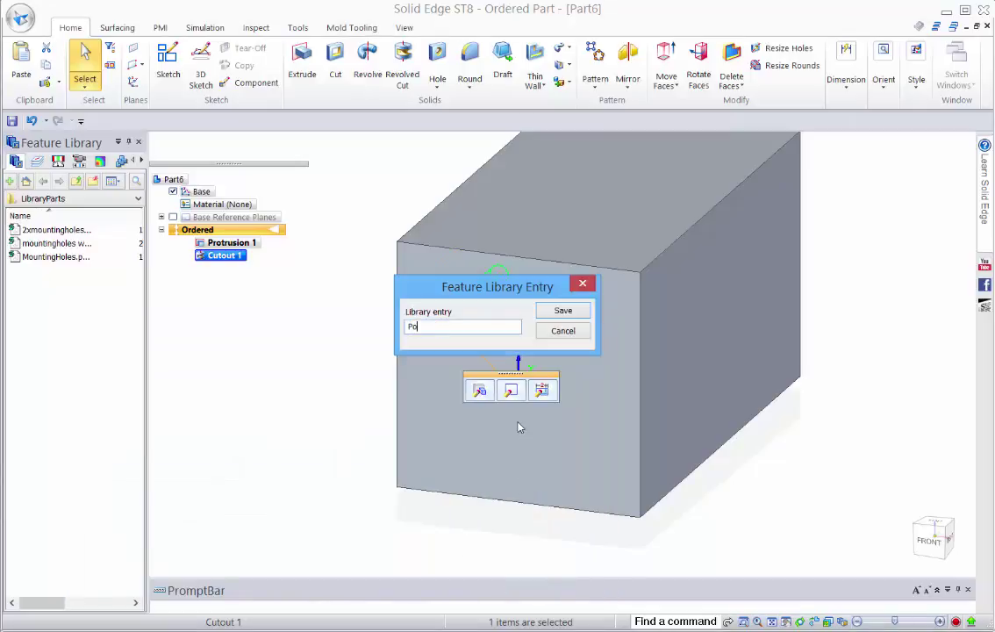
type("e")
key("BackSpace")
type("rt1")
left_click(579, 311)
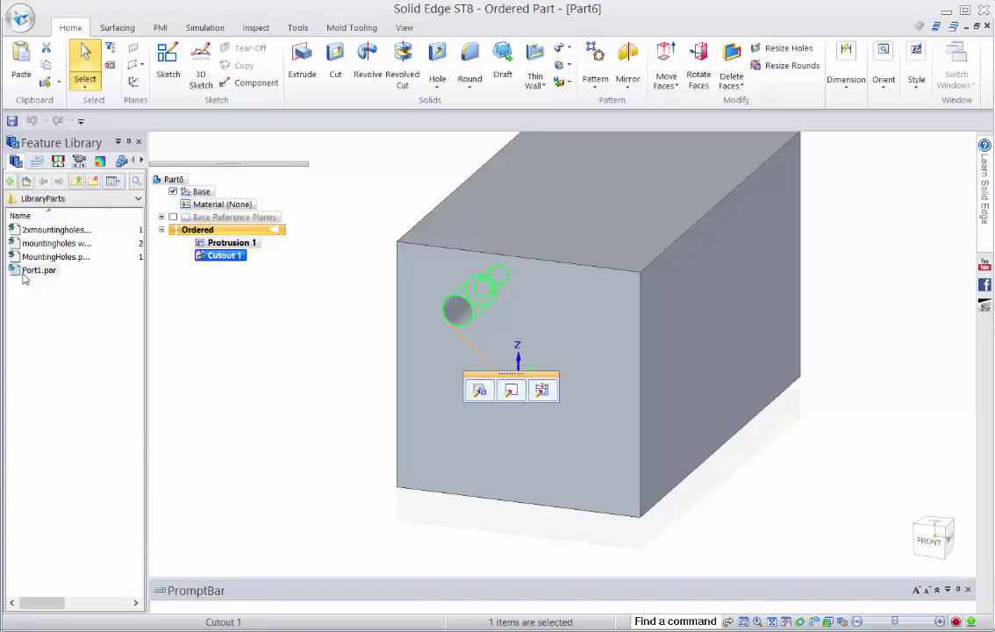
Drop Port1.par onto the block on a plane parallel to Plane (Base), offset 50 mm
left_click(291, 319)
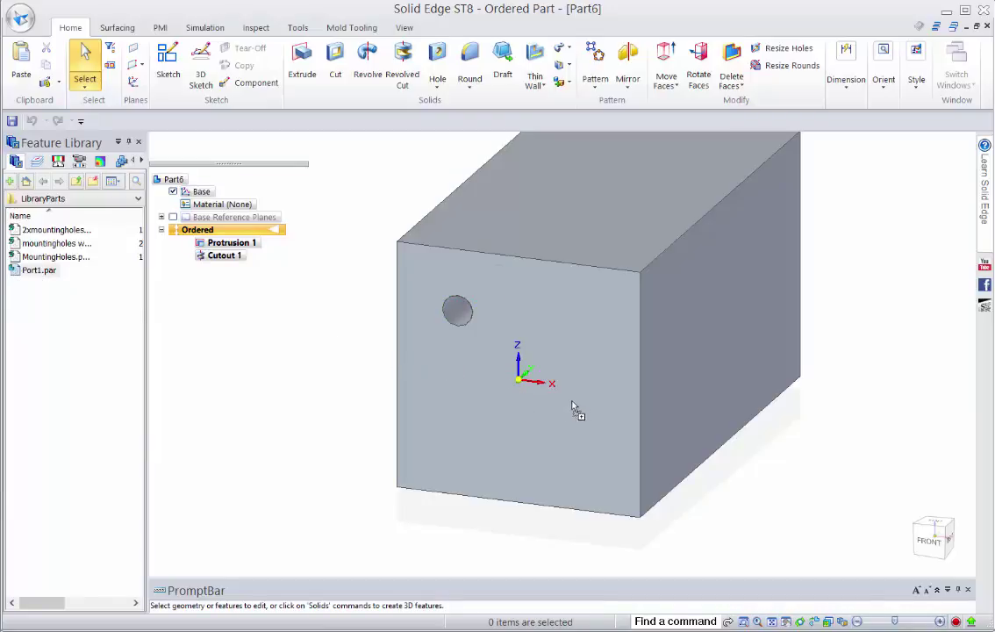
left_click_drag(579, 407, 508, 357)
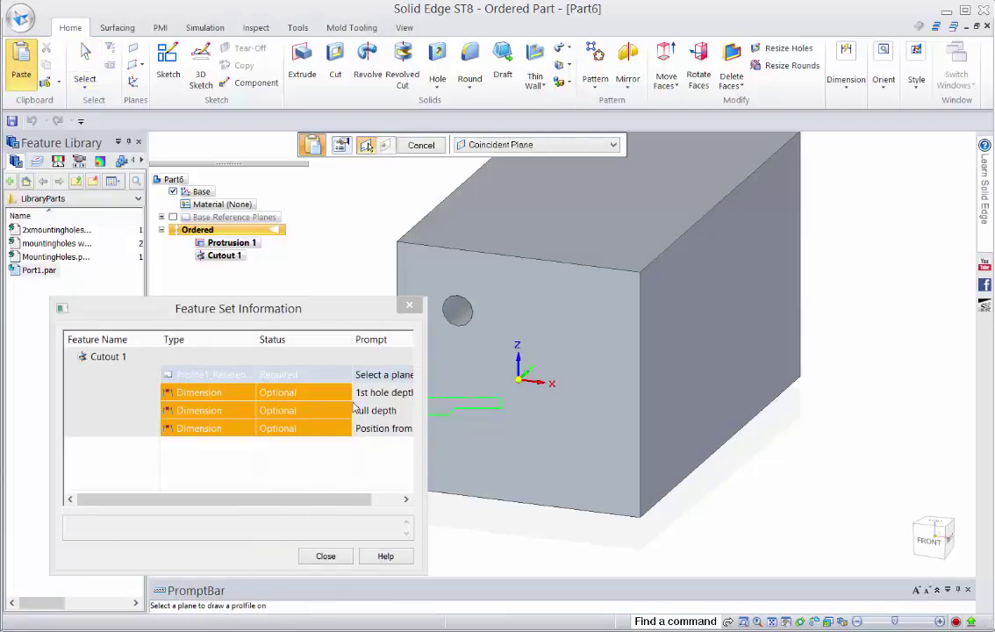
left_click(479, 147)
left_click(496, 172)
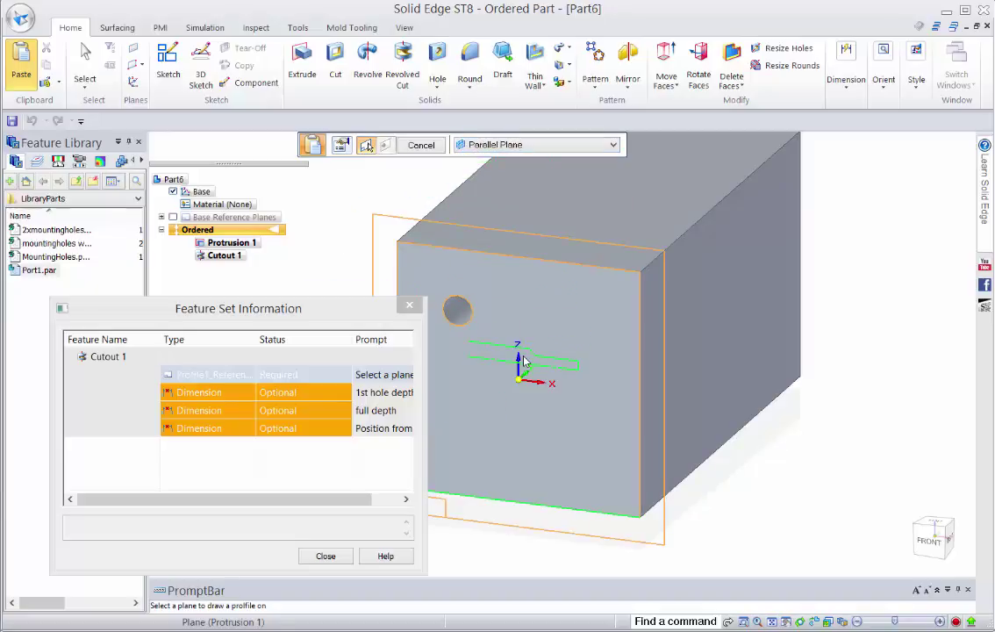
right_click(523, 360)
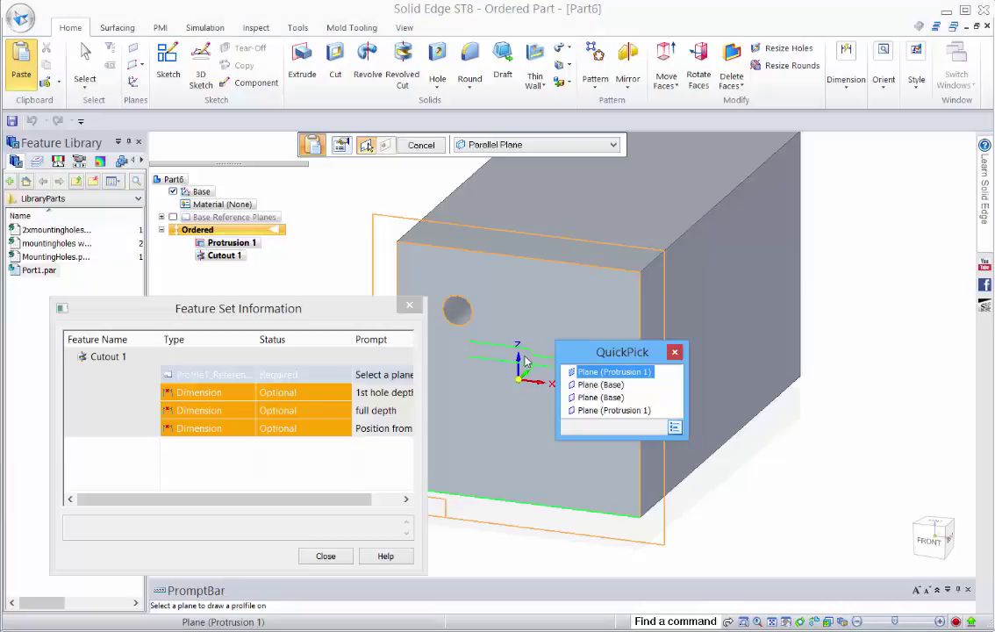
left_click(594, 401)
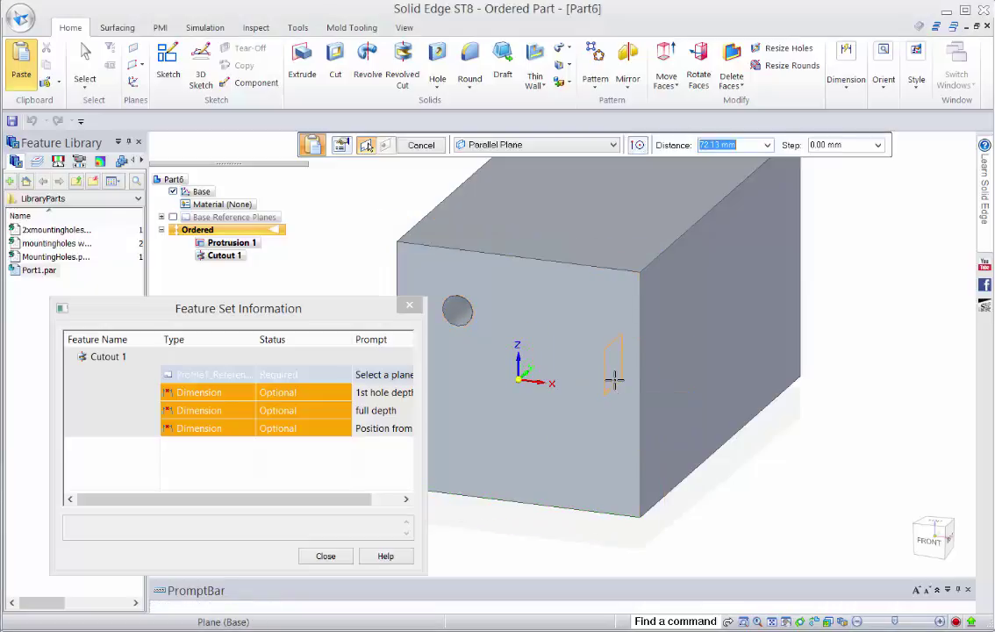
type("50")
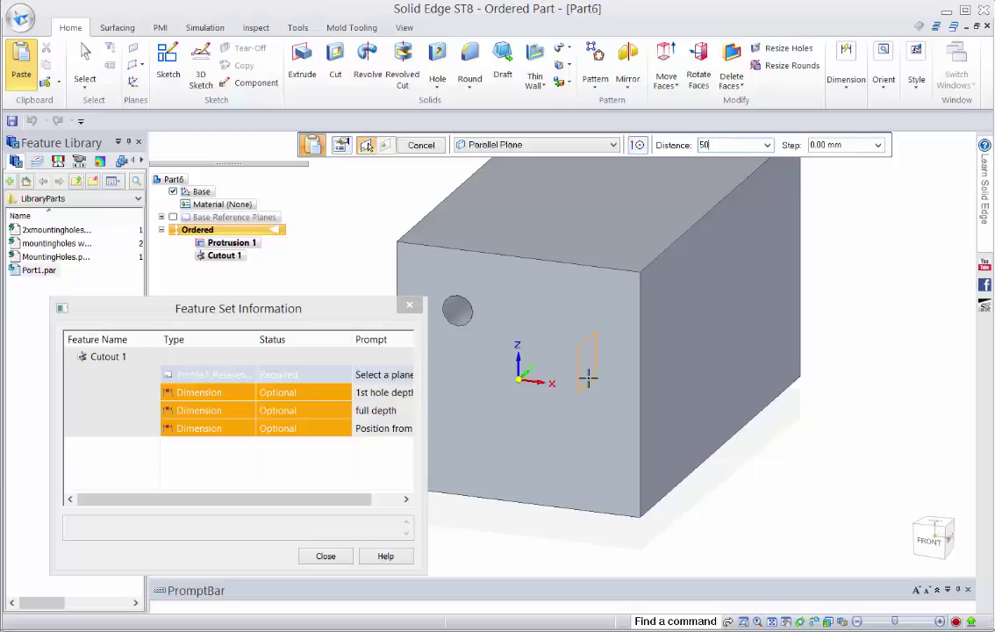
key("Return")
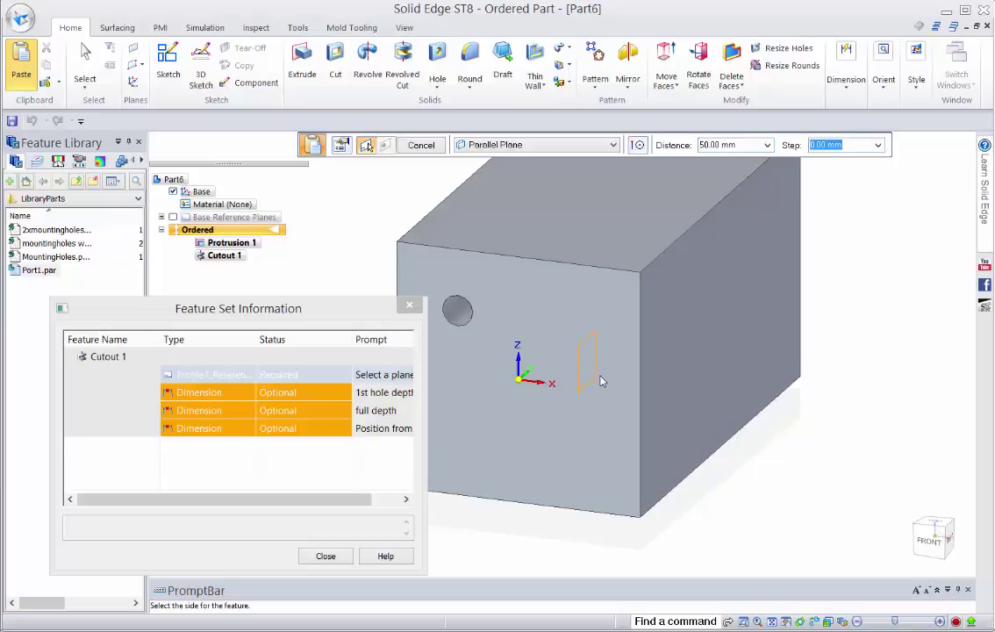
left_click(601, 380)
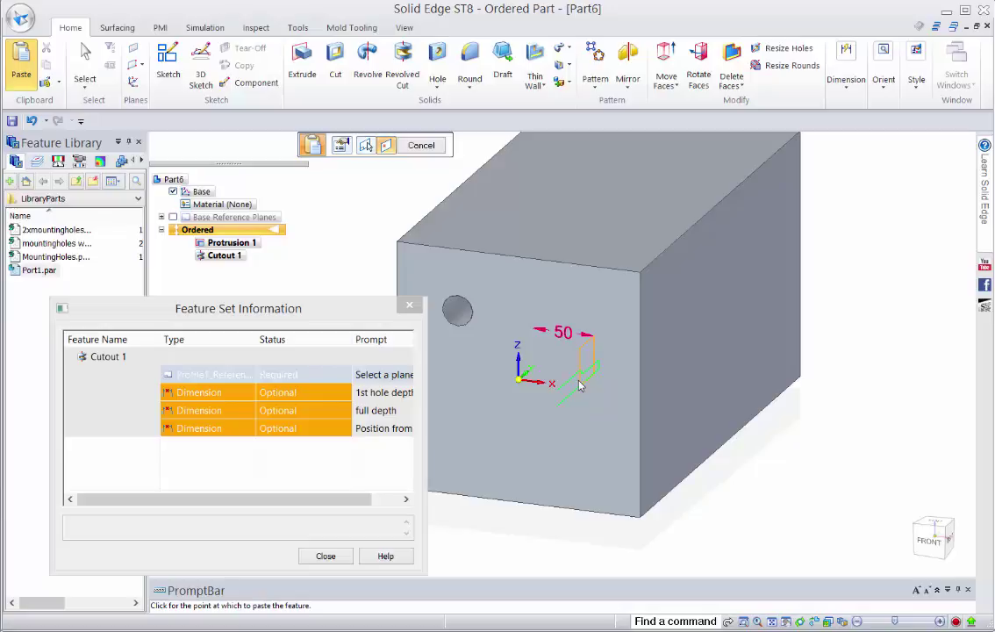
Place the hole profile on the offset plane, and set its 1st hole depth, full depth and edge position from the block edges
left_click(579, 384)
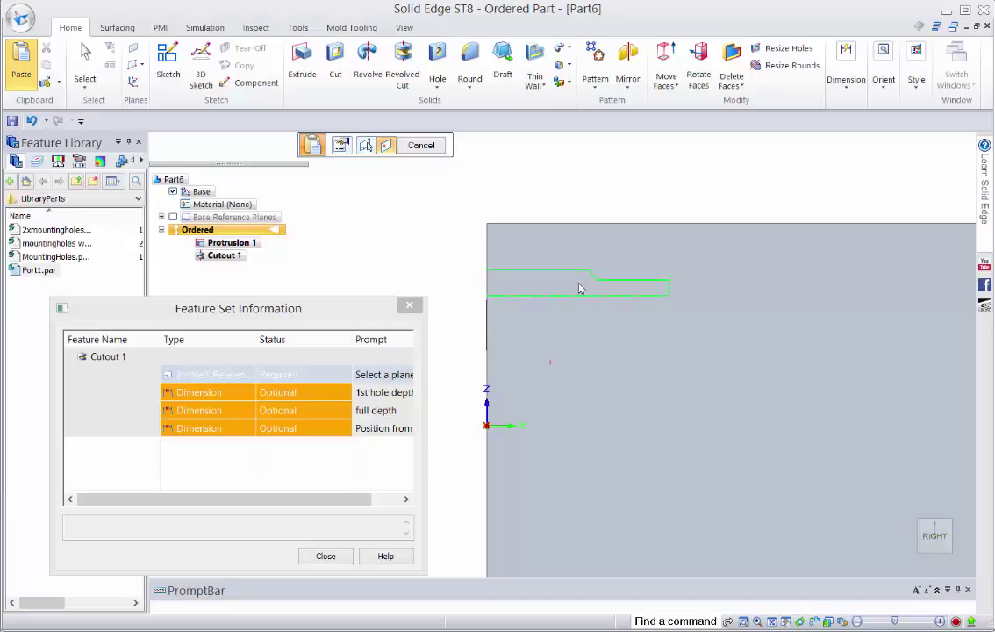
left_click(579, 288)
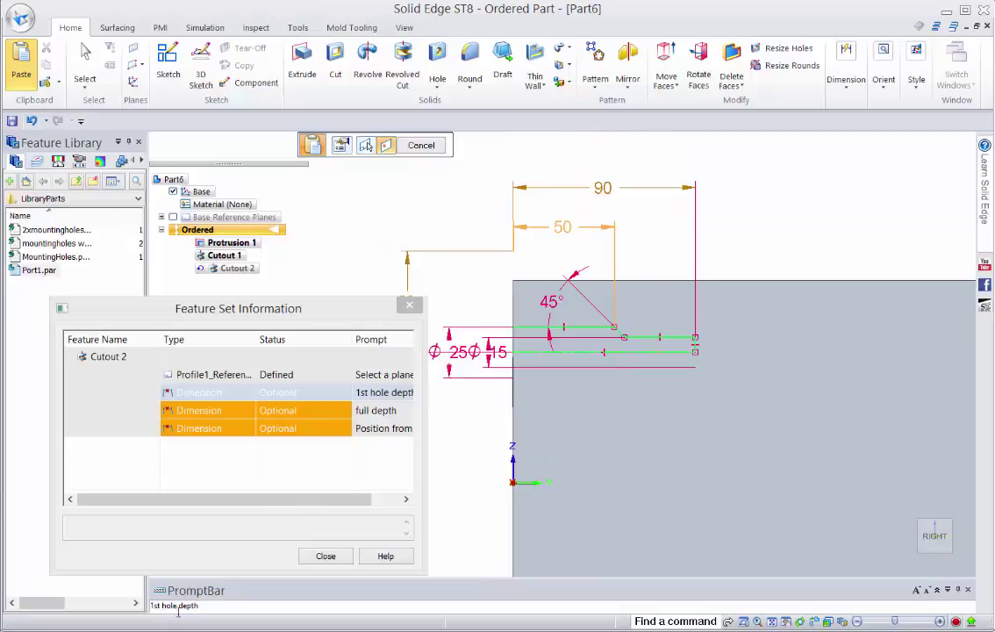
left_click(516, 304)
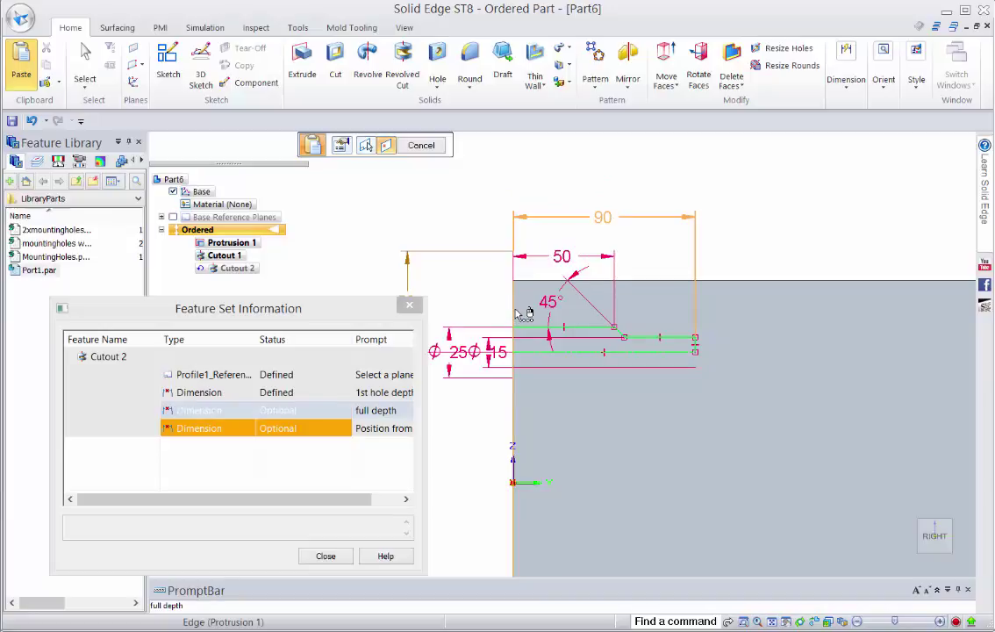
left_click(517, 316)
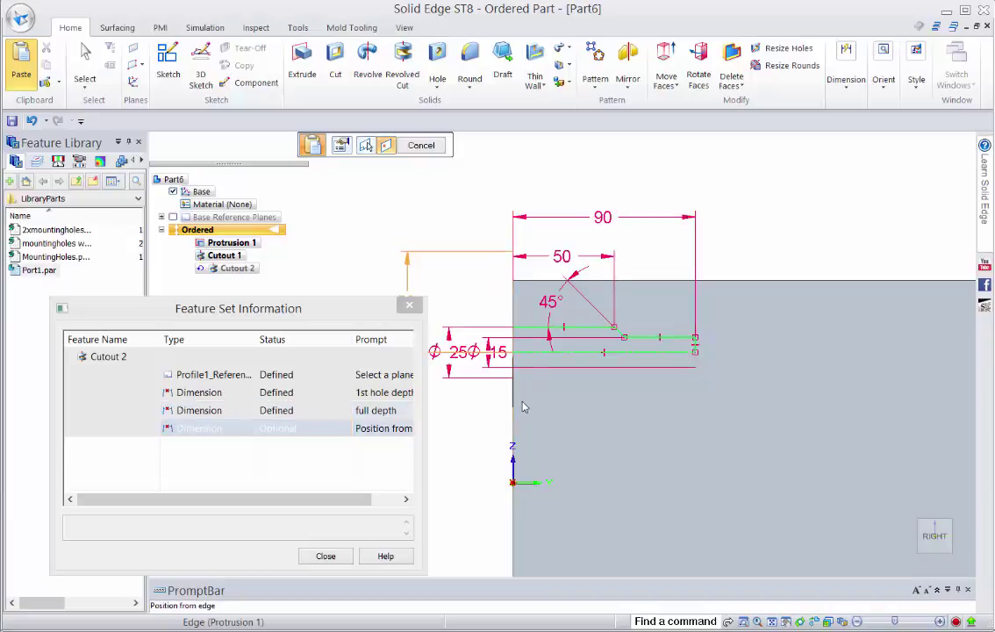
left_click(623, 346)
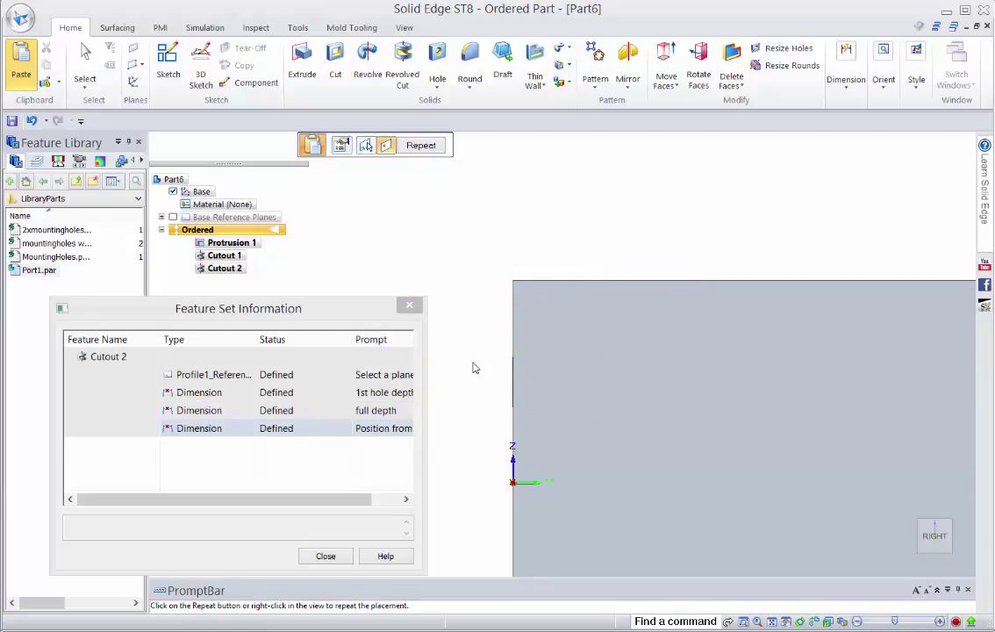
Rotate the block, dismiss Feature Set Information, and pan to frame both holes on the front face
middle_click_drag(473, 367, 533, 383)
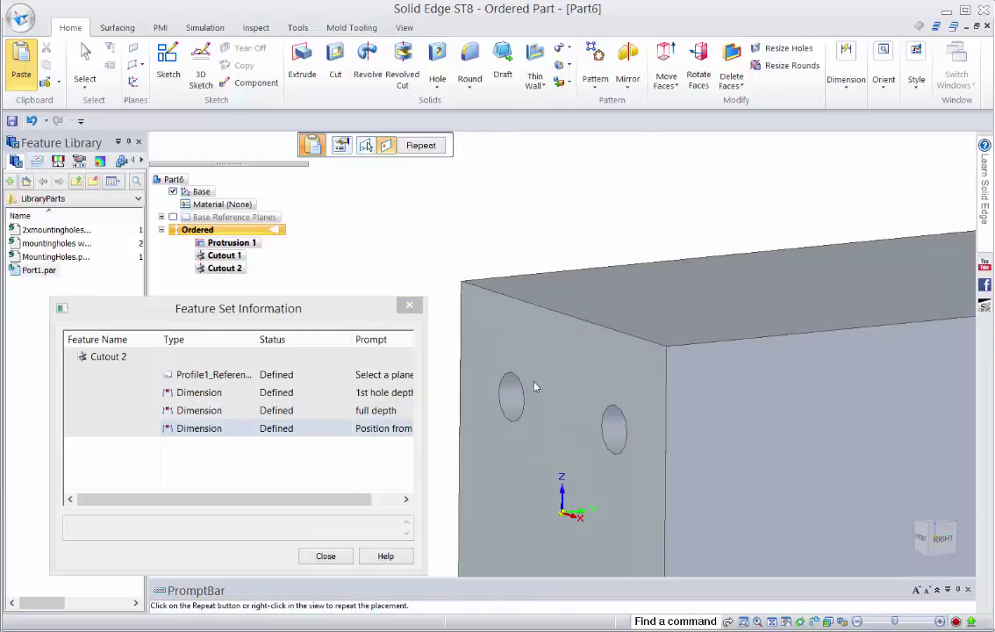
left_click(409, 304)
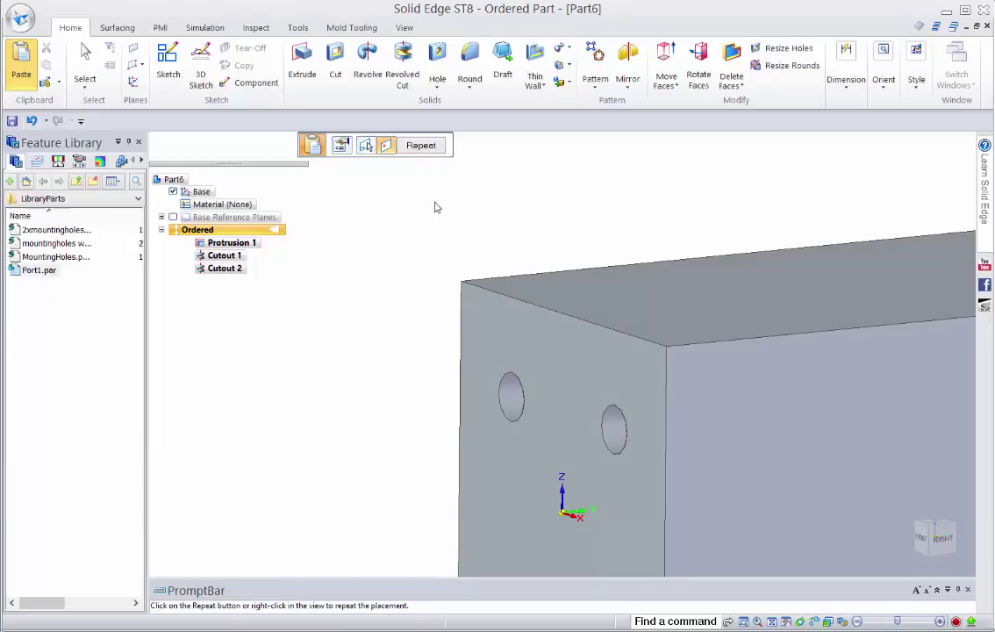
middle_click_drag(438, 238, 458, 196, "shift")
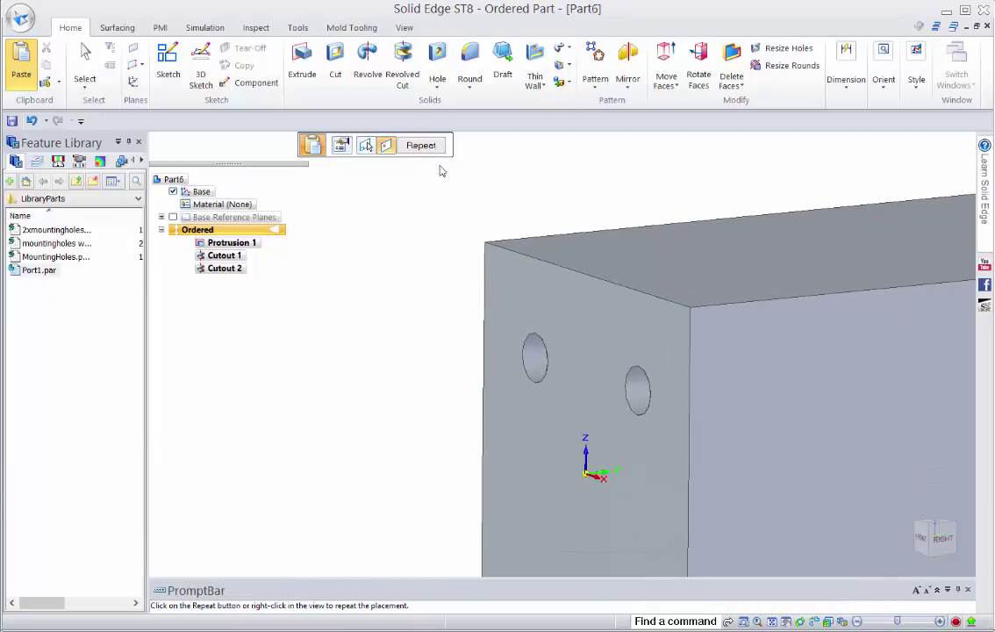